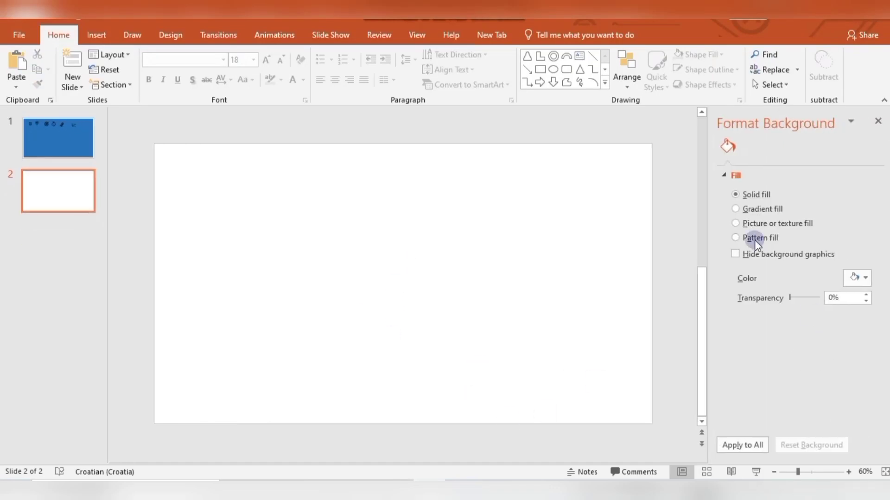
# - Fill the slide 2 background with the skyscraper photo
pyautogui.click(736, 223)
pyautogui.click(751, 291)
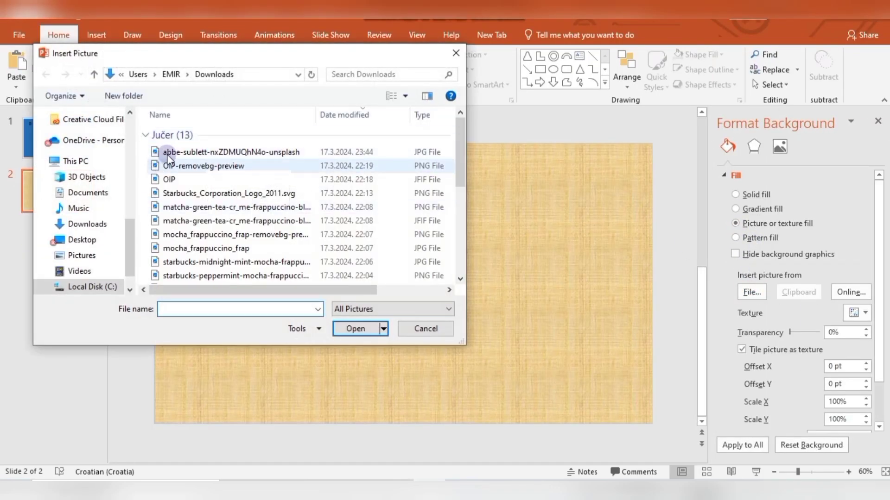
pyautogui.click(149, 153)
pyautogui.click(361, 329)
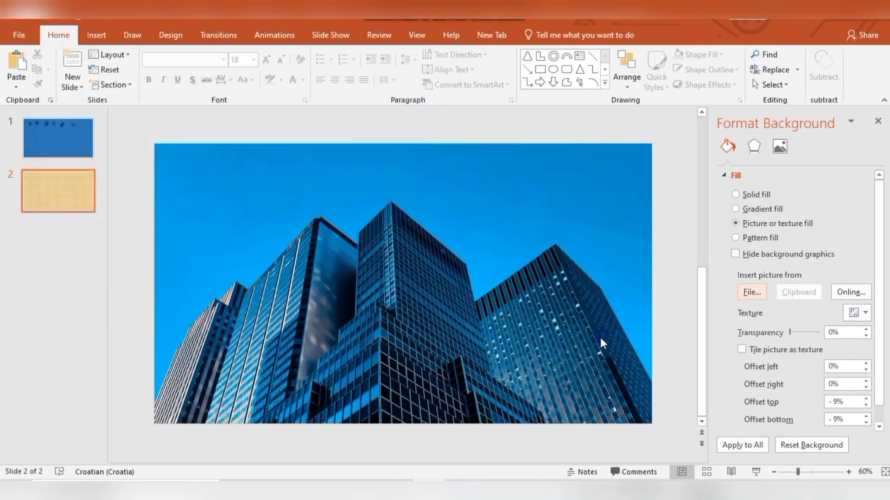
# - Darken the background photo to -50% brightness and close the Format Background pane
pyautogui.click(778, 147)
pyautogui.click(723, 176)
pyautogui.click(724, 176)
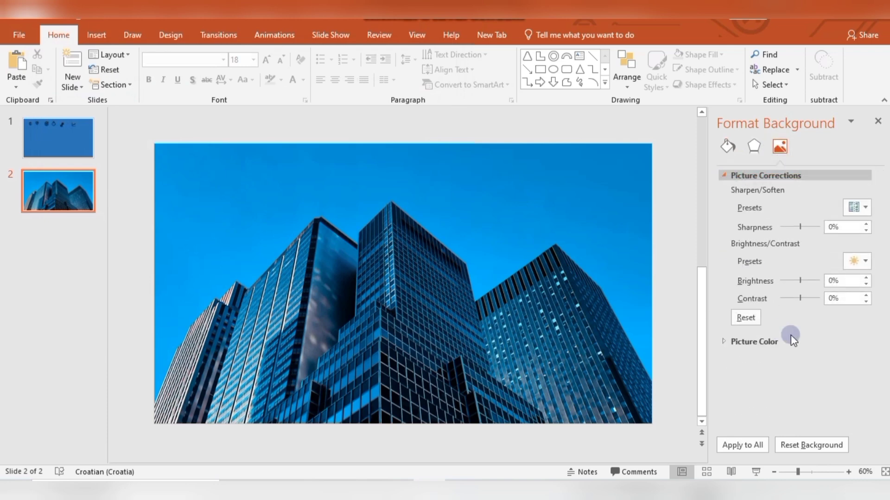
pyautogui.moveTo(801, 279); pyautogui.dragTo(790, 280)
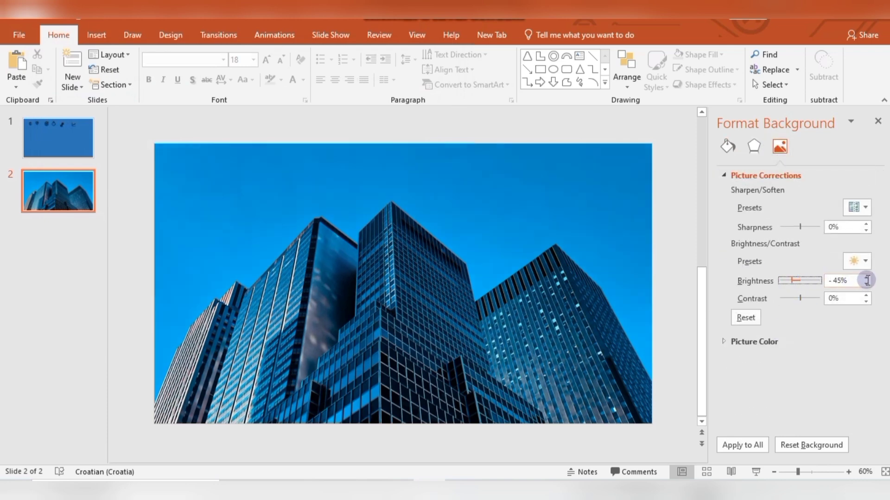
pyautogui.click(866, 283)
pyautogui.click(866, 284)
pyautogui.click(866, 284)
pyautogui.click(866, 284)
pyautogui.click(866, 284)
pyautogui.click(875, 123)
# - Draw an oval circle on the slide's left and fill it near-white
pyautogui.click(97, 36)
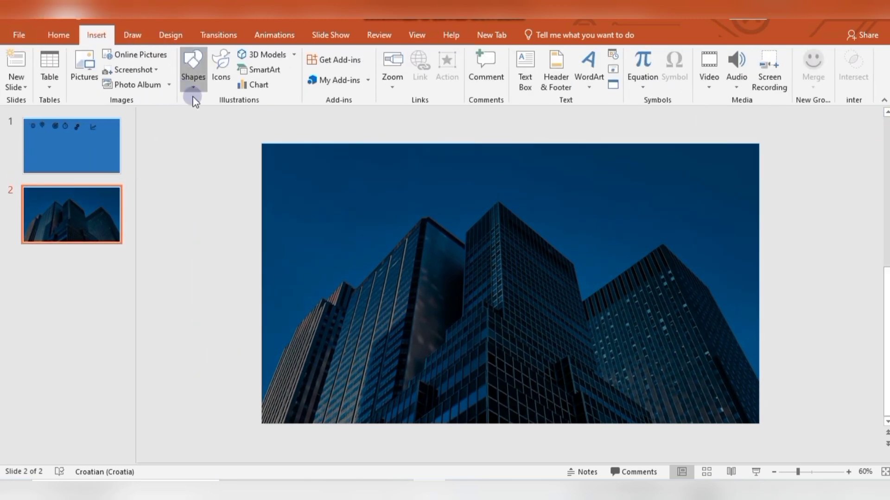
pyautogui.click(194, 82)
pyautogui.click(293, 117)
pyautogui.moveTo(321, 223); pyautogui.dragTo(483, 292)
pyautogui.moveTo(429, 300); pyautogui.dragTo(407, 289)
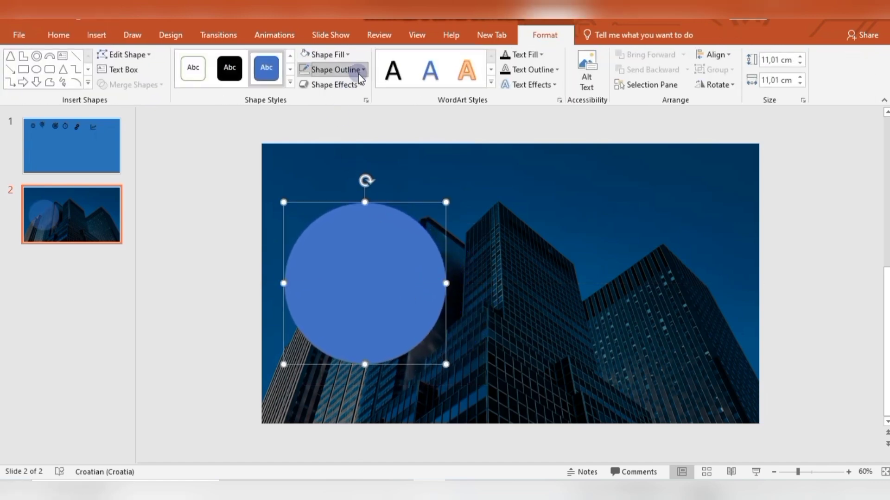
pyautogui.click(338, 70)
pyautogui.click(347, 68)
pyautogui.click(346, 55)
pyautogui.click(308, 97)
# - Duplicate the white circle, fill the copy grey, align it and enlarge it to 13,32 cm
pyautogui.click(385, 279)
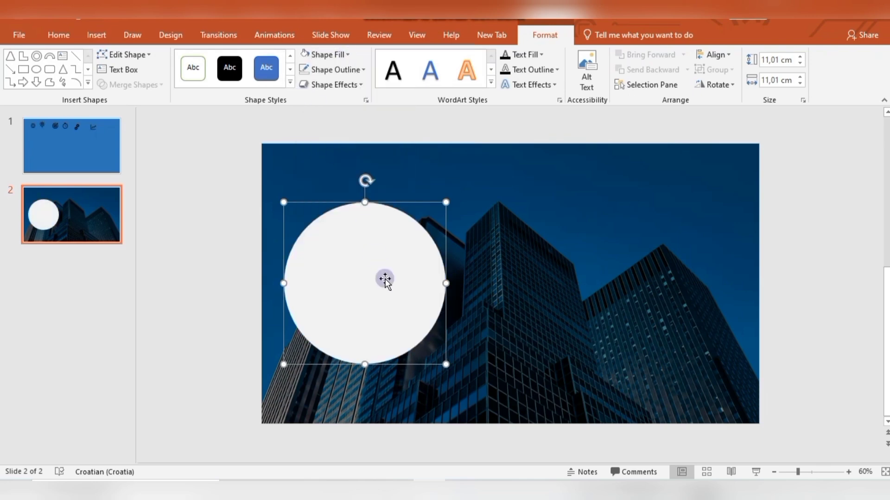
pyautogui.moveTo(385, 278); pyautogui.dragTo(398, 286)
pyautogui.click(333, 54)
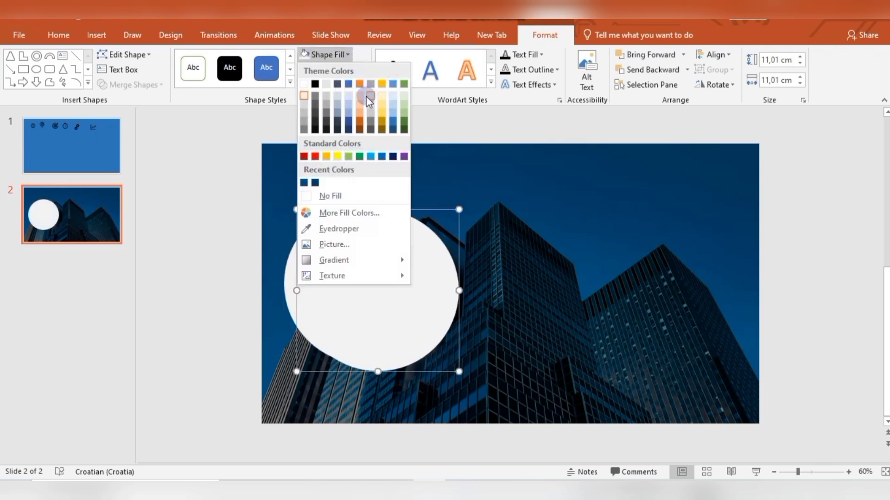
pyautogui.click(374, 84)
pyautogui.moveTo(405, 318); pyautogui.dragTo(393, 309)
pyautogui.moveTo(445, 364); pyautogui.dragTo(453, 341)
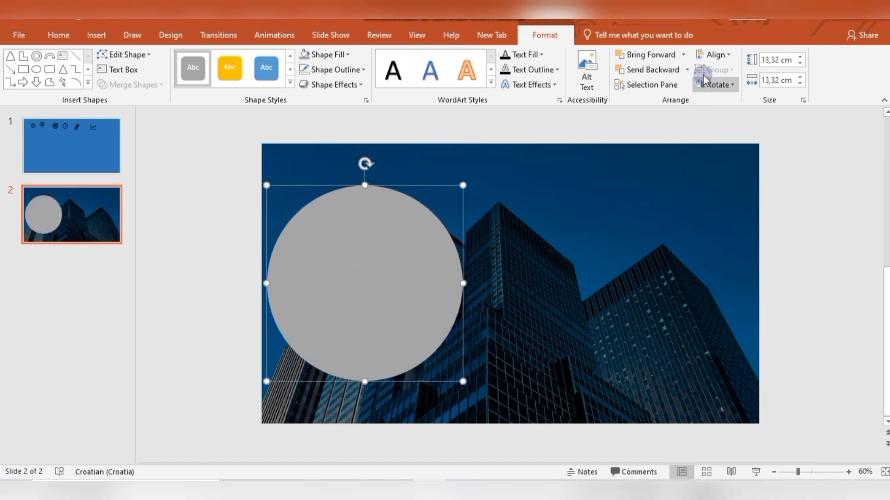
# - Send the grey circle behind the white one and remove its outline
pyautogui.click(687, 70)
pyautogui.click(660, 88)
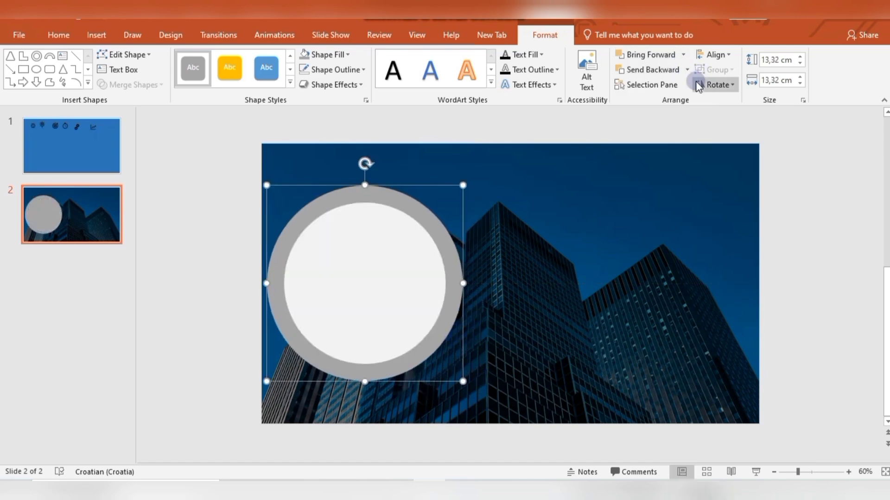
pyautogui.click(364, 70)
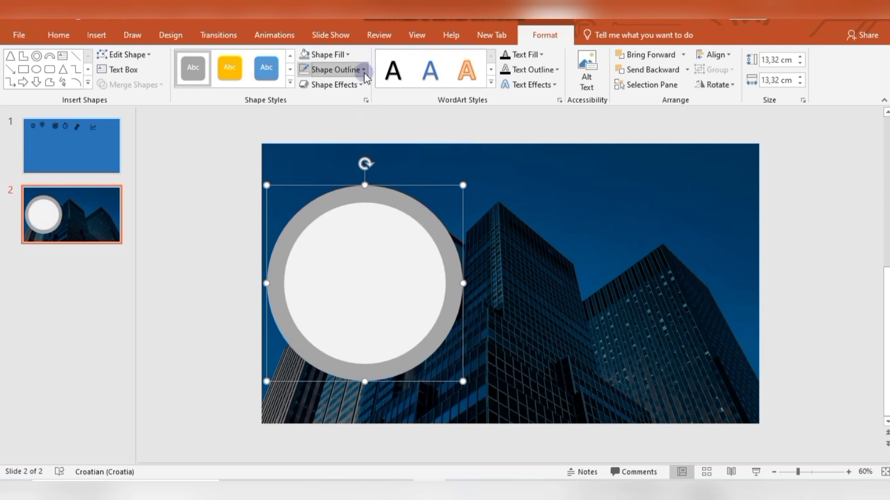
pyautogui.click(355, 210)
# - Give the ring a light fill at 50% transparency in Format Shape
pyautogui.rightClick(417, 209)
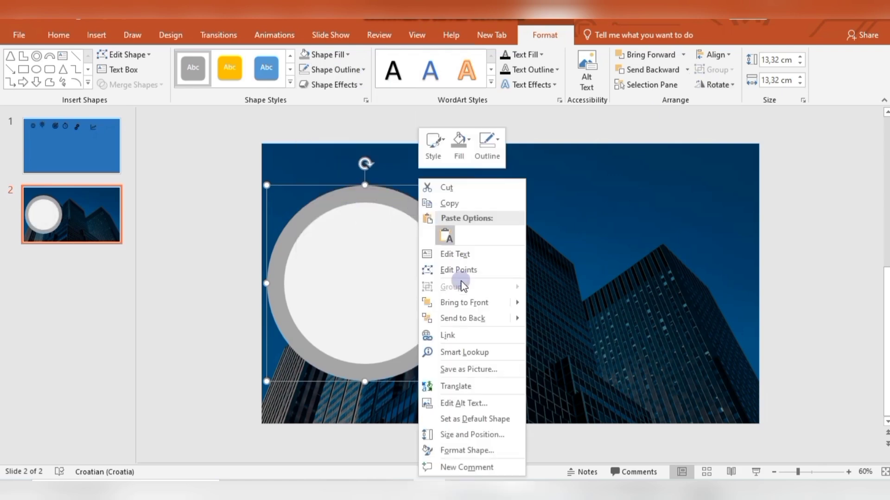
pyautogui.click(470, 452)
pyautogui.click(864, 310)
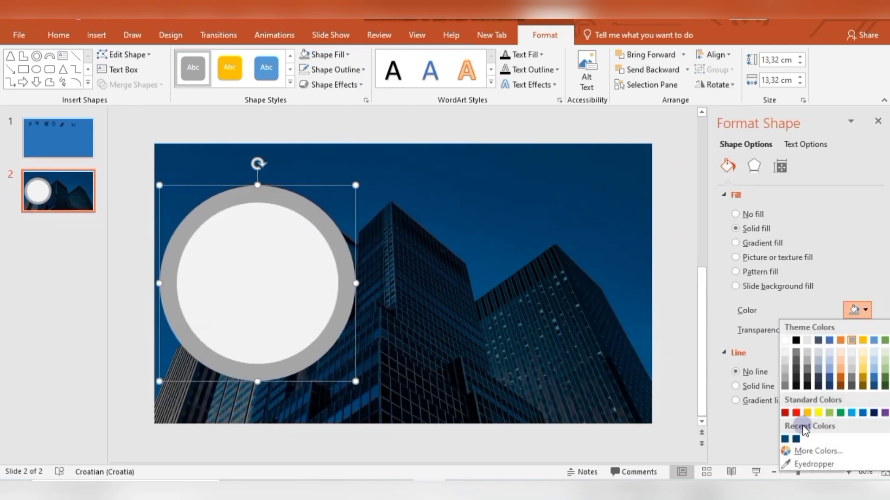
pyautogui.click(785, 352)
pyautogui.moveTo(790, 331); pyautogui.dragTo(806, 321)
pyautogui.click(866, 332)
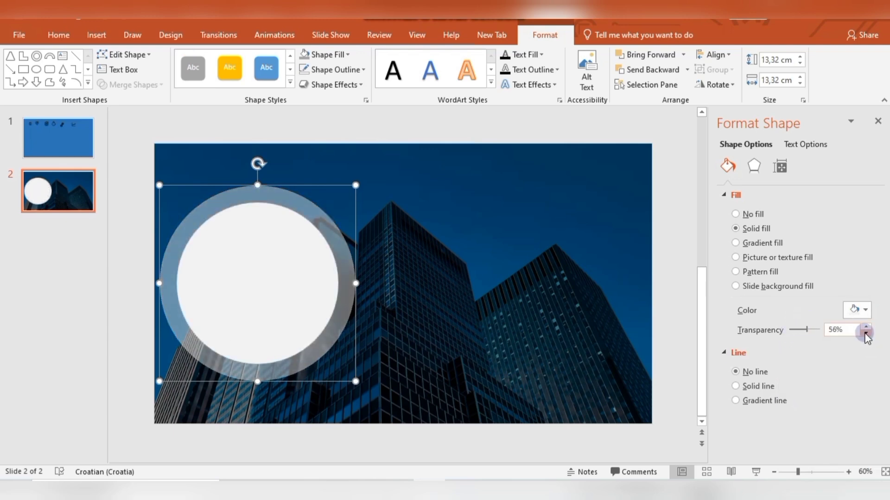
pyautogui.click(877, 121)
# - Select both circles and move them slightly to the right together
pyautogui.click(496, 282)
pyautogui.click(389, 292)
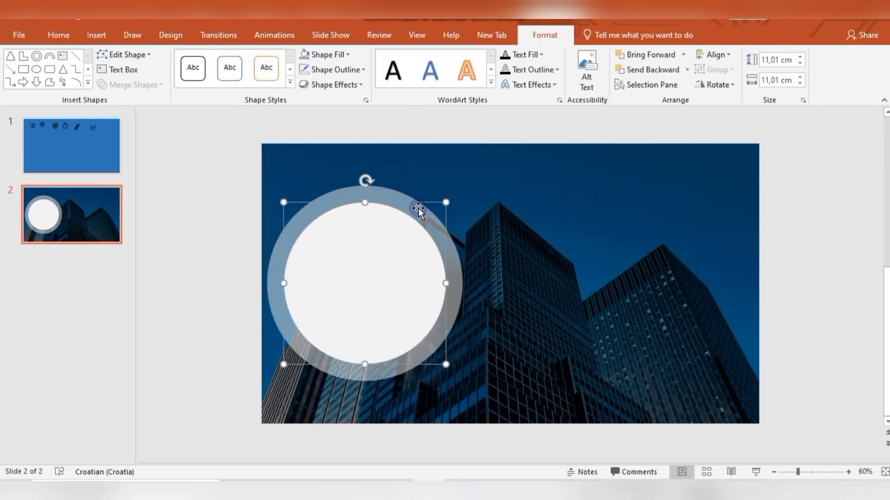
pyautogui.keyDown('shift'); pyautogui.click(407, 196); pyautogui.keyUp('shift')
pyautogui.moveTo(407, 197); pyautogui.dragTo(422, 199)
pyautogui.click(552, 278)
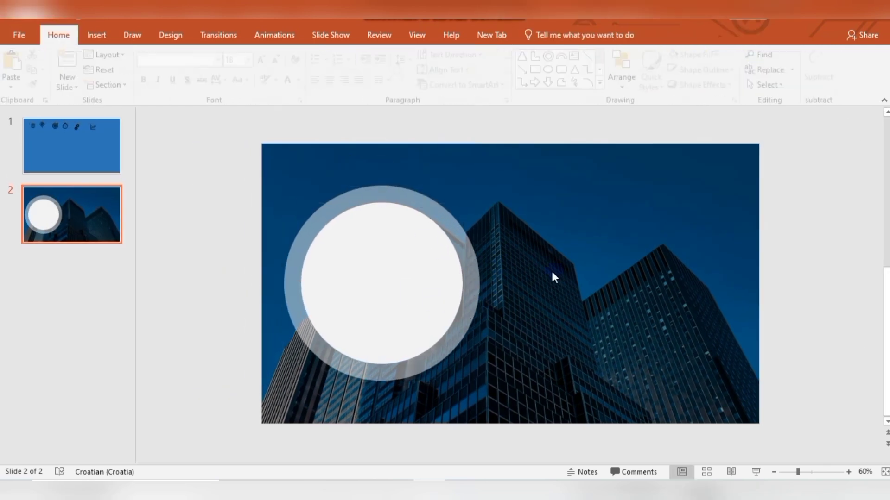
# - Draw a thin donut ring about 16,18 cm wide, centred around the circles
pyautogui.click(96, 33)
pyautogui.click(193, 70)
pyautogui.click(209, 113)
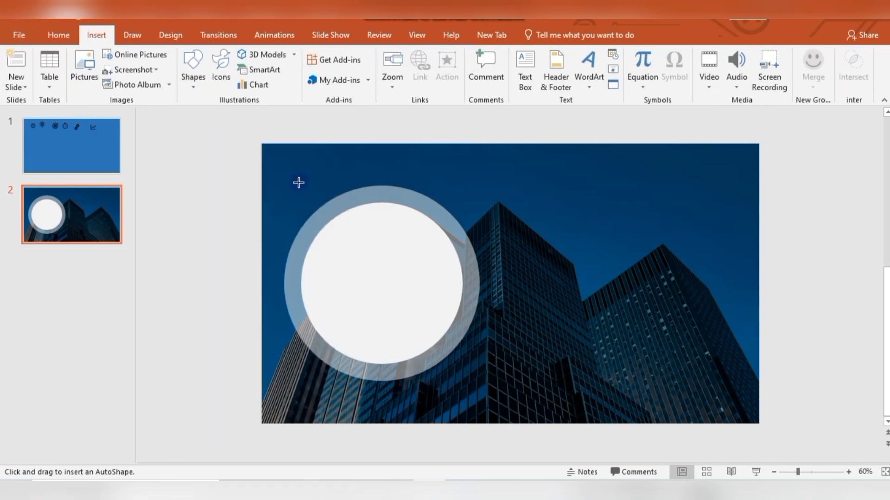
pyautogui.moveTo(283, 168)
pyautogui.mouseDown()
pyautogui.moveTo(477, 319)
pyautogui.moveTo(537, 315)
pyautogui.moveTo(574, 458)
pyautogui.mouseUp()
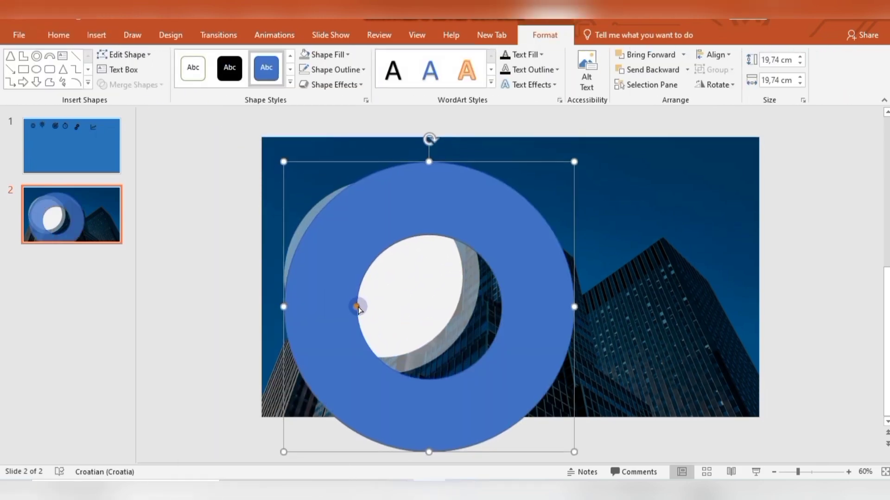
pyautogui.moveTo(357, 308); pyautogui.dragTo(492, 182)
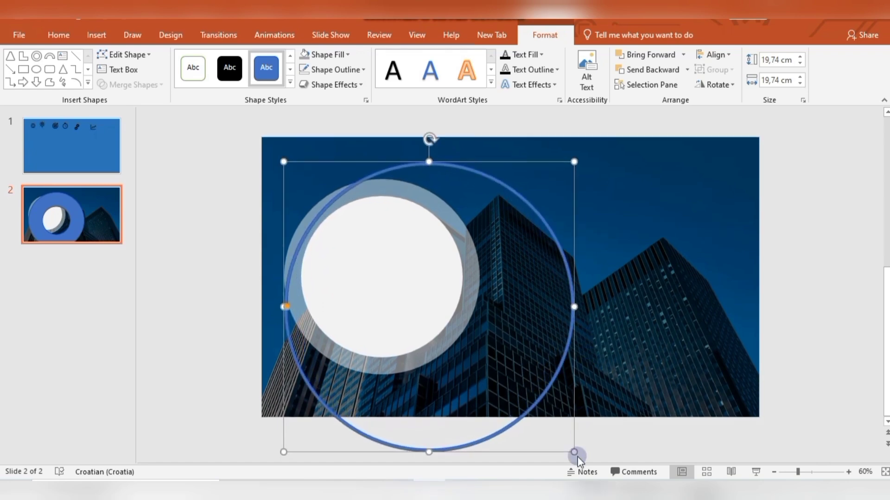
pyautogui.moveTo(566, 448); pyautogui.dragTo(535, 421)
pyautogui.moveTo(513, 370); pyautogui.dragTo(487, 357)
pyautogui.moveTo(508, 407); pyautogui.dragTo(492, 393)
pyautogui.moveTo(488, 317); pyautogui.dragTo(492, 321)
# - Subtract a rectangle covering the ring's left half to leave a right-side arc
pyautogui.click(96, 35)
pyautogui.click(193, 69)
pyautogui.click(265, 116)
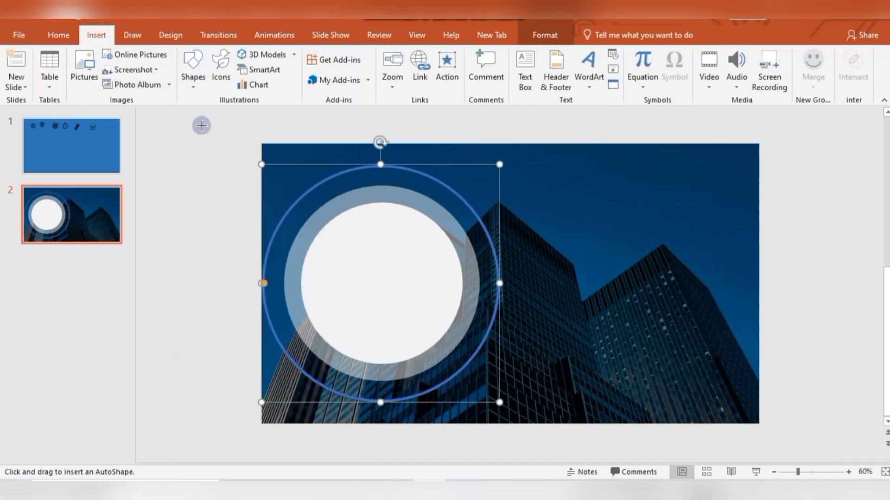
pyautogui.moveTo(139, 120); pyautogui.dragTo(400, 443)
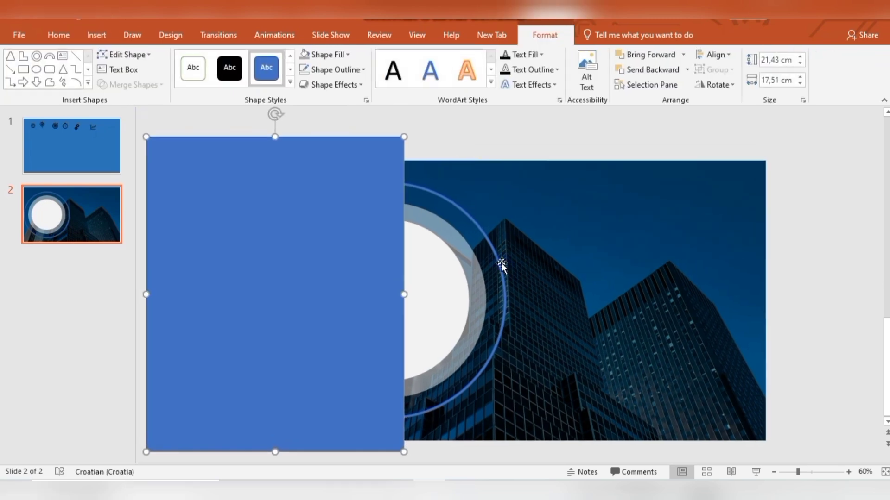
pyautogui.keyDown('shift'); pyautogui.click(500, 266); pyautogui.keyUp('shift')
pyautogui.click(163, 85)
pyautogui.click(142, 162)
# - Remove the arc's outline and fill it white
pyautogui.click(362, 70)
pyautogui.click(338, 211)
pyautogui.click(325, 55)
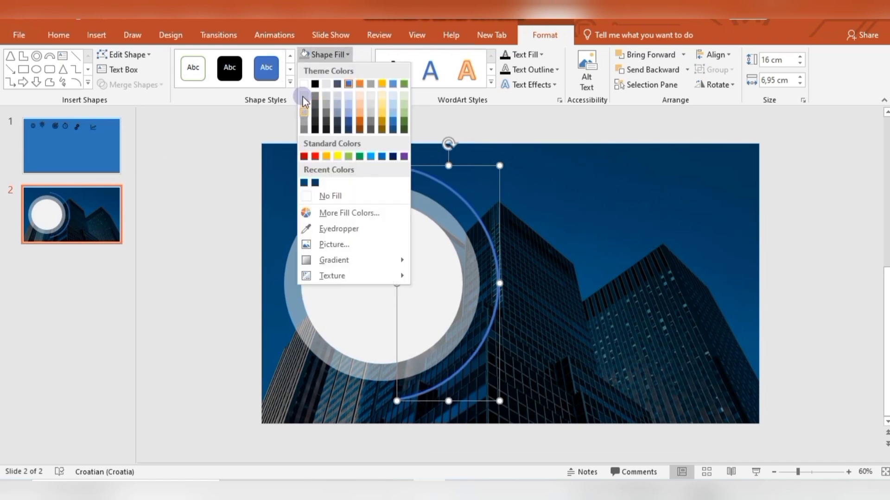
pyautogui.click(304, 97)
pyautogui.click(577, 231)
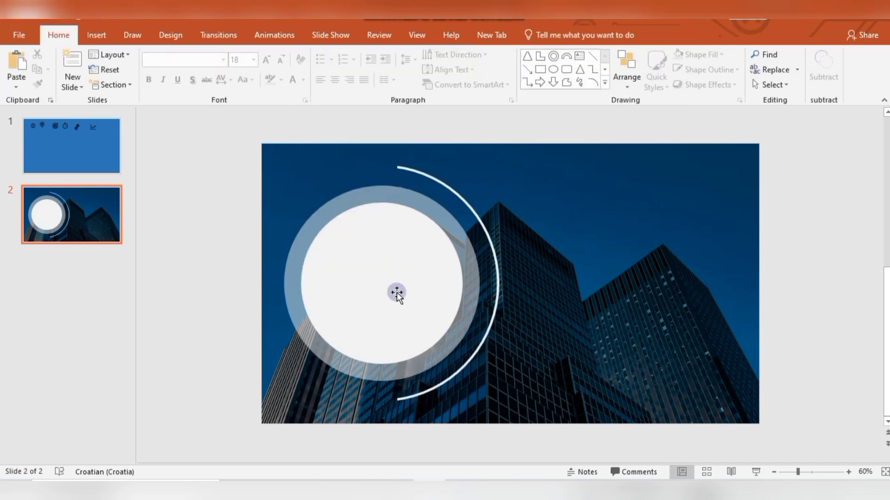
# - Copy the globe icon from slide 1 and place it near the top of the white circle on slide 2
pyautogui.click(68, 151)
pyautogui.click(312, 183)
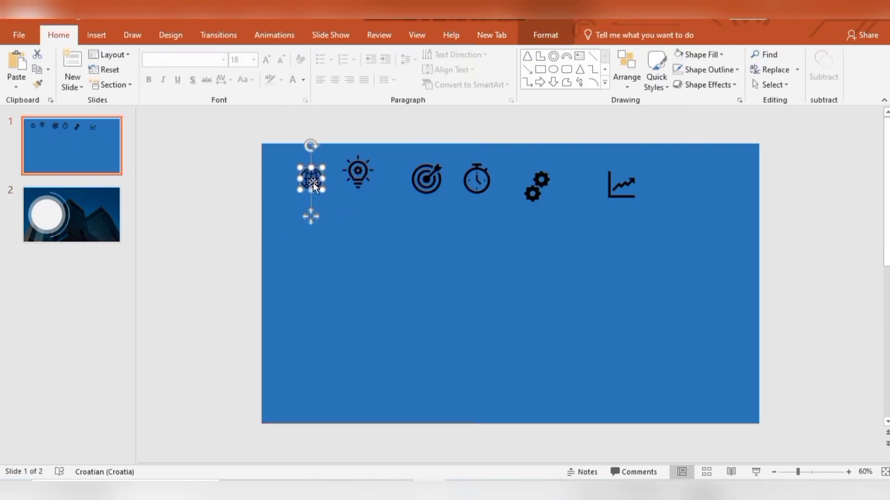
pyautogui.click(76, 207)
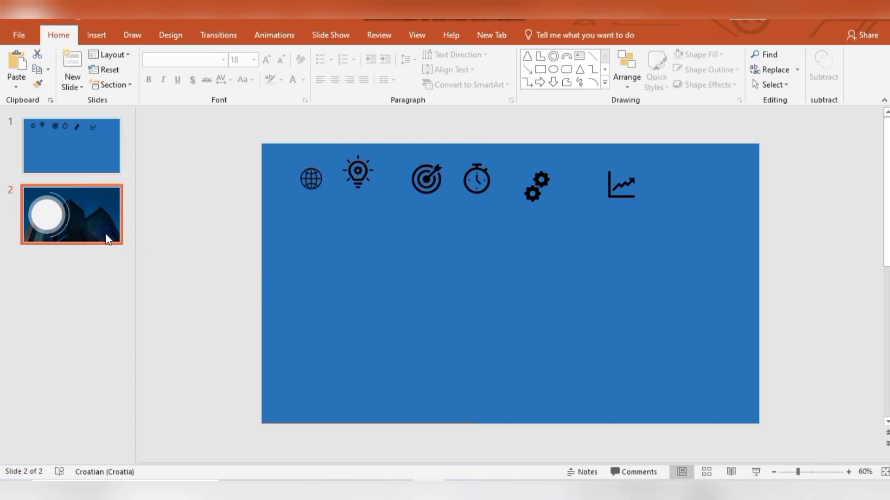
pyautogui.hotkey('ctrl', 'v')
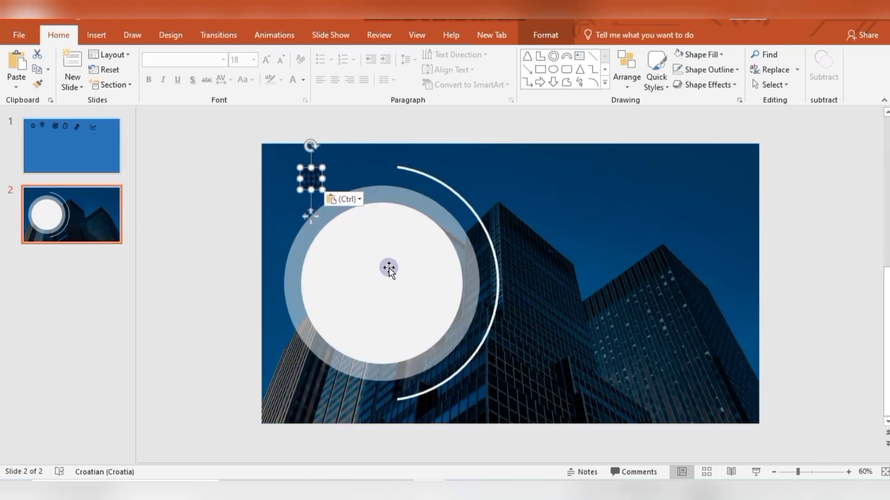
pyautogui.moveTo(310, 218); pyautogui.dragTo(381, 278)
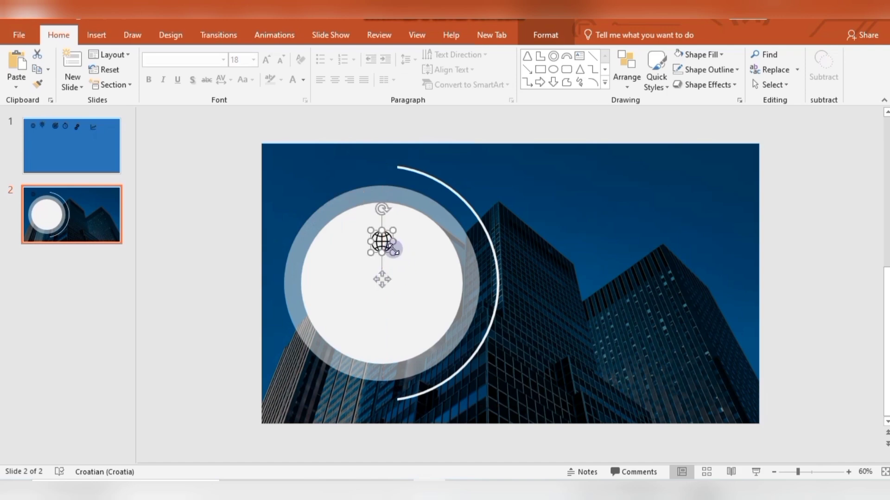
pyautogui.click(381, 280)
pyautogui.moveTo(383, 279); pyautogui.dragTo(382, 277)
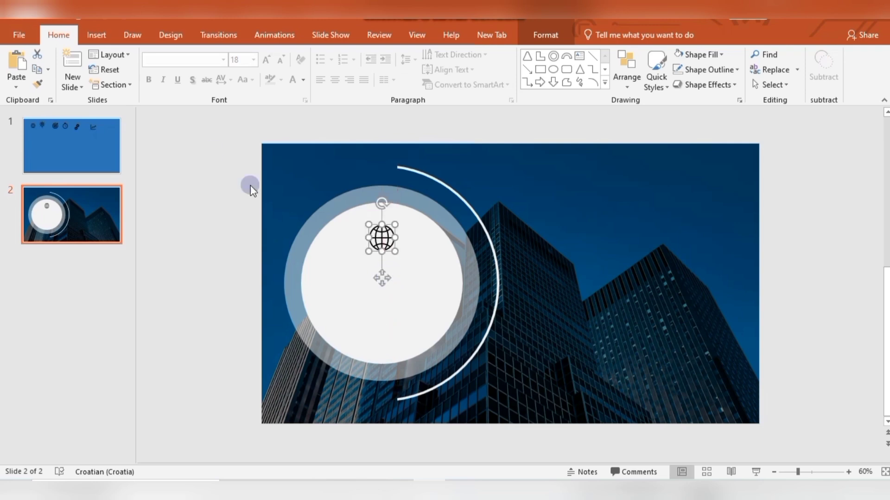
# - Add a text box inside the white circle with the two-line title BUSINESS / INFOGRAPHIC
pyautogui.click(97, 34)
pyautogui.click(525, 70)
pyautogui.moveTo(327, 274); pyautogui.dragTo(418, 292)
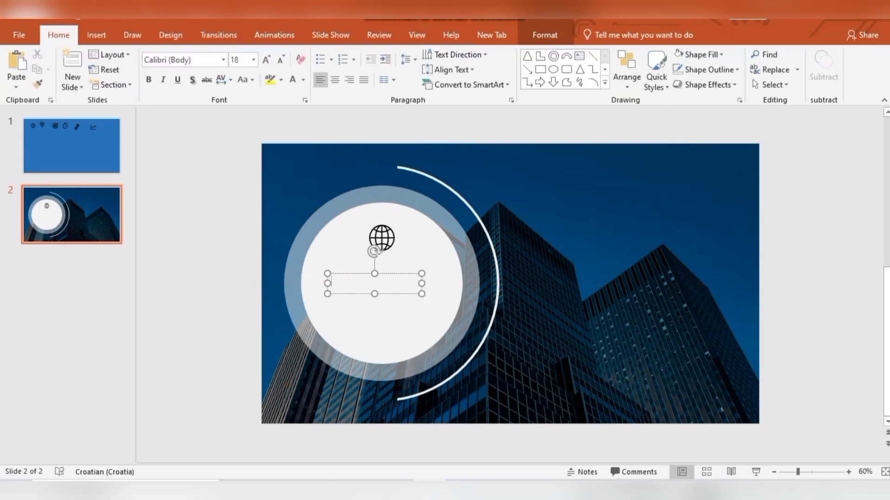
pyautogui.write('BUSINESS')
pyautogui.press('Return')
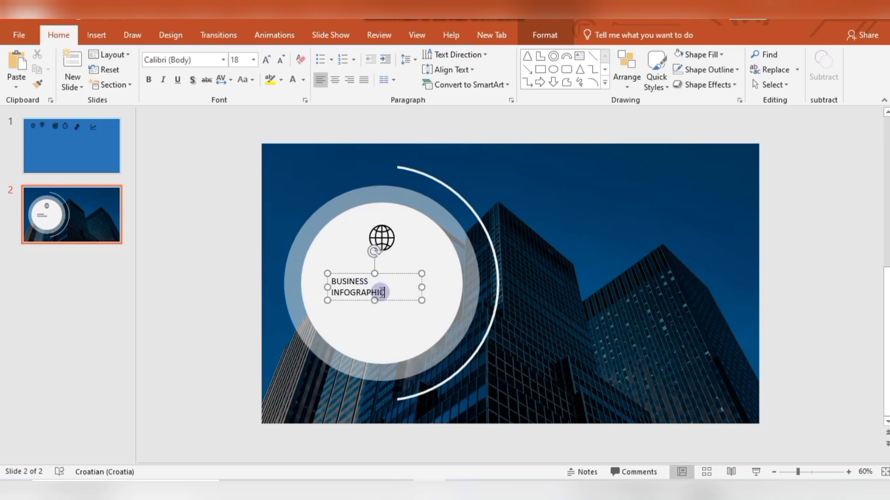
# - Format the title in Montserrat, centred, with dark grey text
pyautogui.moveTo(385, 293); pyautogui.dragTo(328, 281)
pyautogui.click(223, 60)
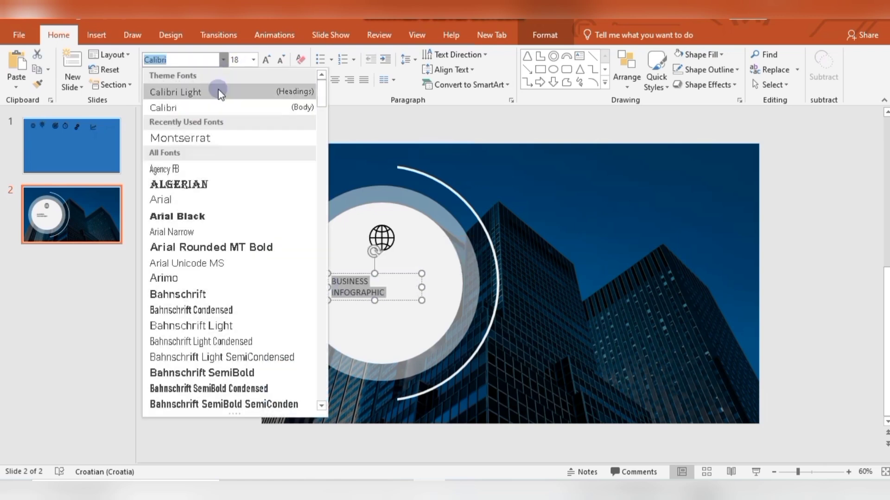
pyautogui.click(202, 139)
pyautogui.click(334, 80)
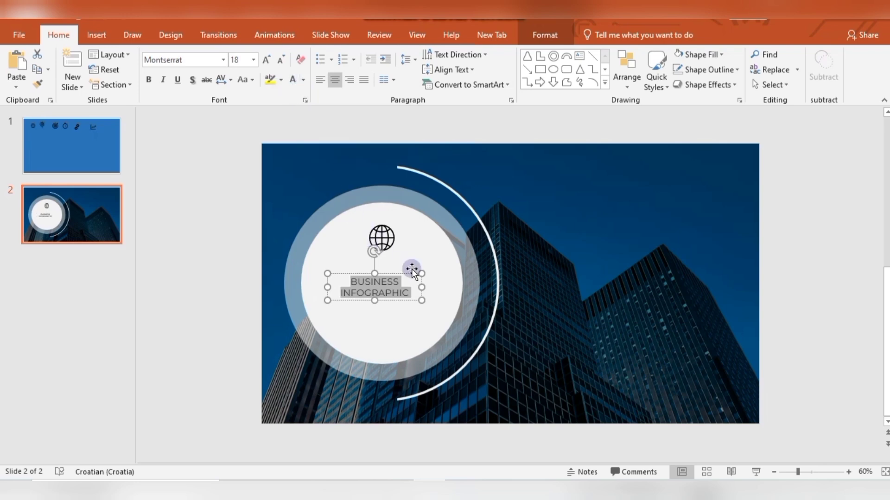
pyautogui.click(406, 292)
pyautogui.click(406, 292)
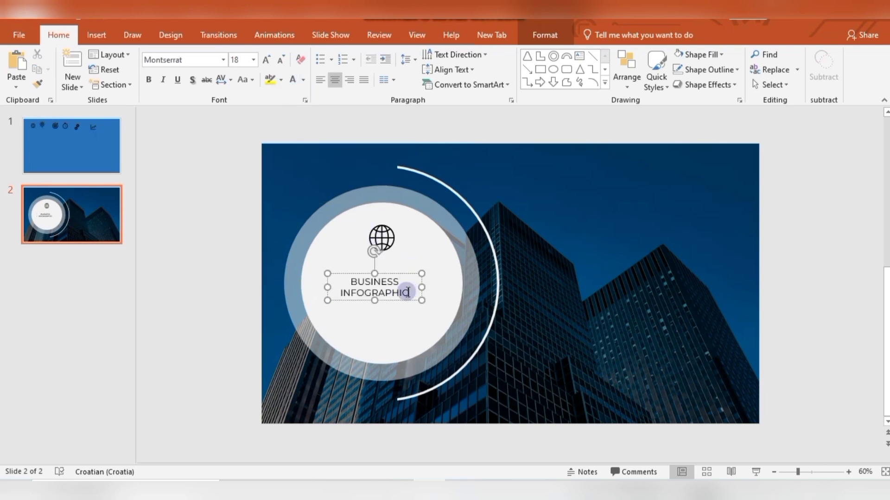
pyautogui.moveTo(399, 292); pyautogui.dragTo(353, 279)
pyautogui.click(303, 80)
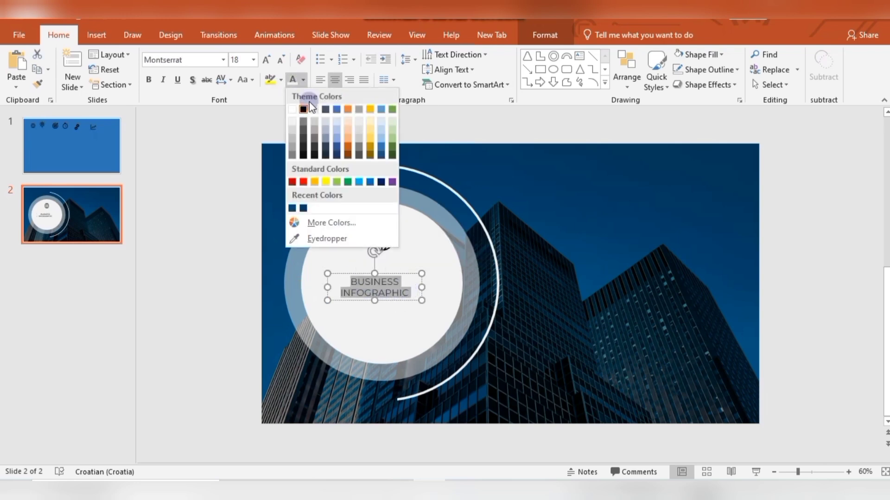
pyautogui.click(316, 138)
# - Enlarge INFOGRAPHIC and slightly BUSINESS, then centre the title under the globe
pyautogui.moveTo(354, 294); pyautogui.dragTo(411, 294)
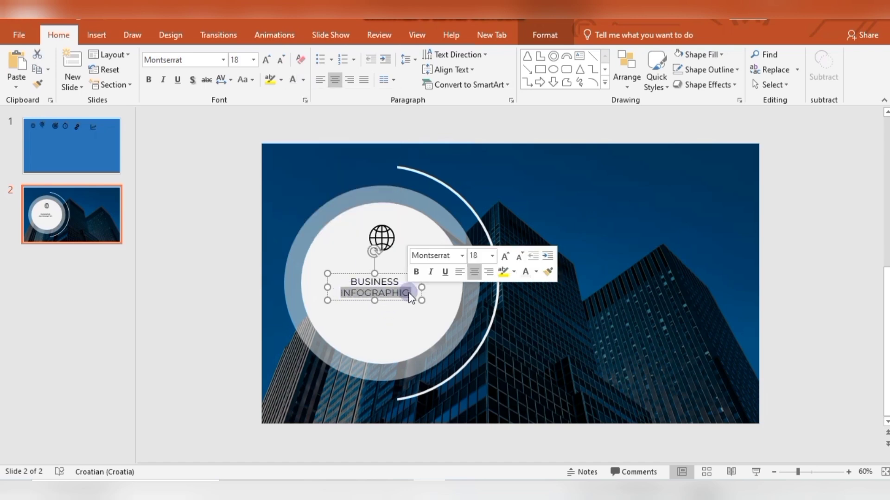
pyautogui.click(266, 61)
pyautogui.click(268, 61)
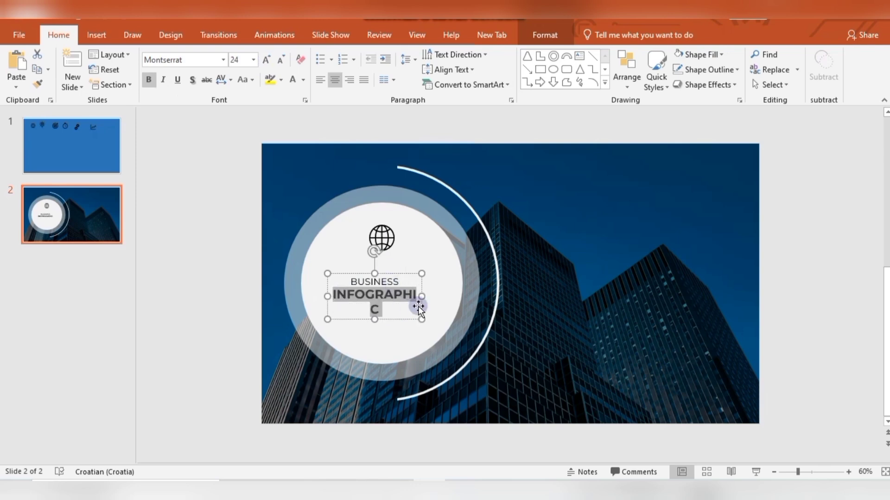
pyautogui.moveTo(421, 303)
pyautogui.mouseDown()
pyautogui.moveTo(425, 294)
pyautogui.moveTo(430, 304)
pyautogui.mouseUp()
pyautogui.moveTo(356, 277); pyautogui.dragTo(404, 249)
pyautogui.click(267, 61)
pyautogui.click(374, 252)
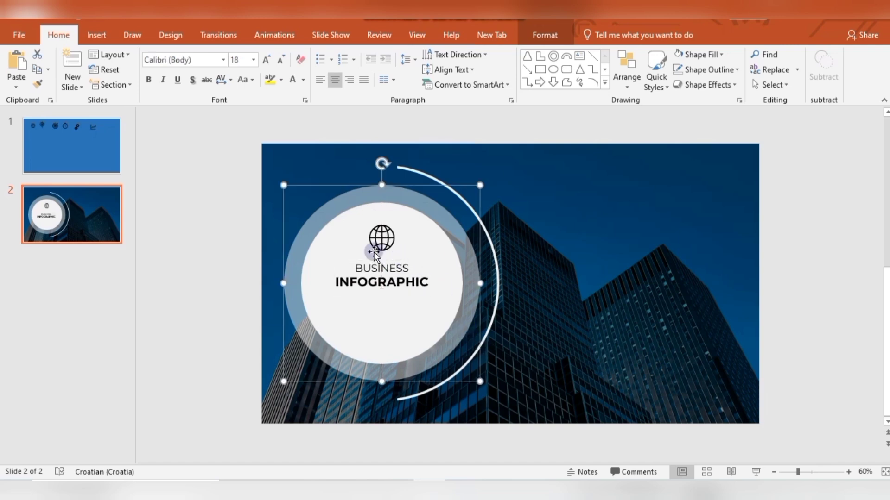
# - Draw a short horizontal dotted line under INFOGRAPHIC
pyautogui.click(97, 35)
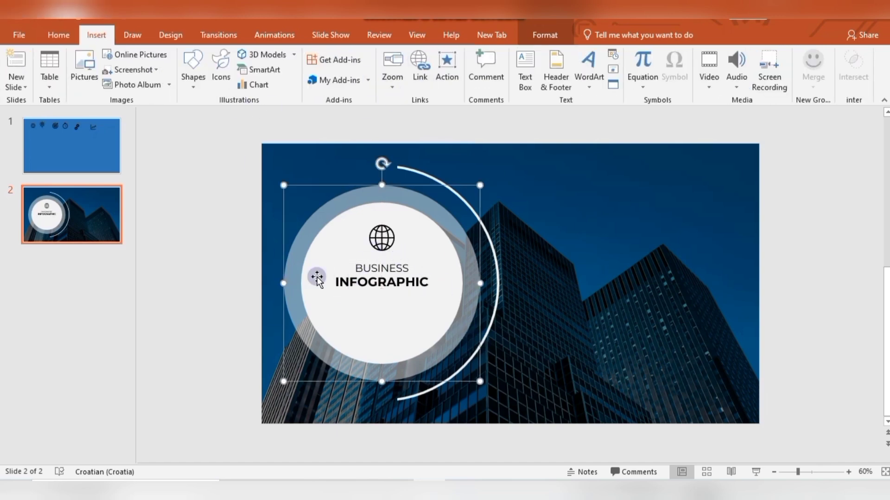
pyautogui.click(193, 68)
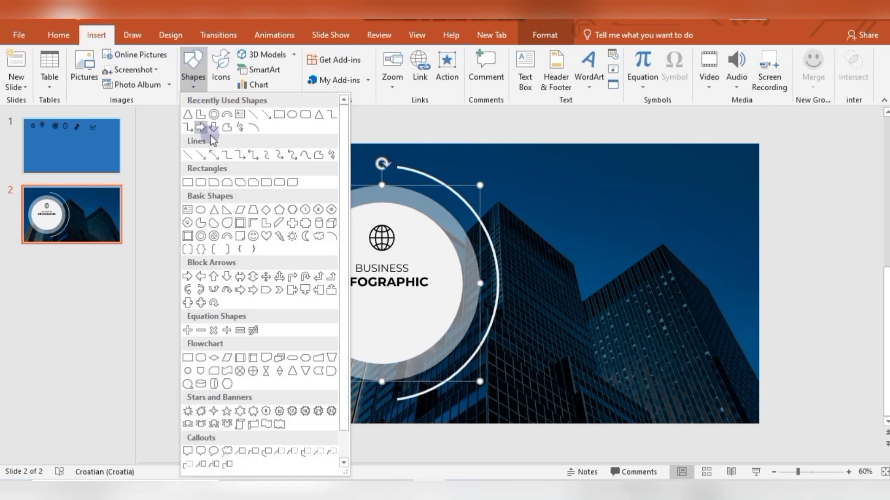
pyautogui.click(254, 124)
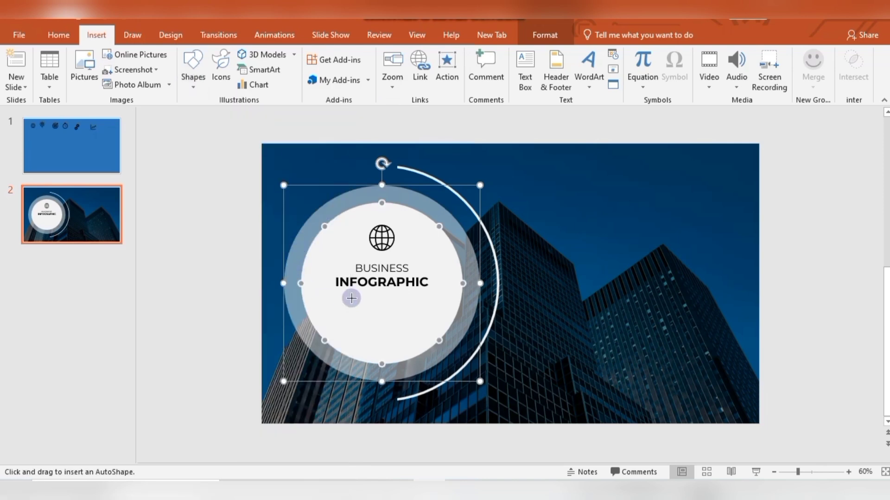
pyautogui.moveTo(346, 296); pyautogui.dragTo(416, 297)
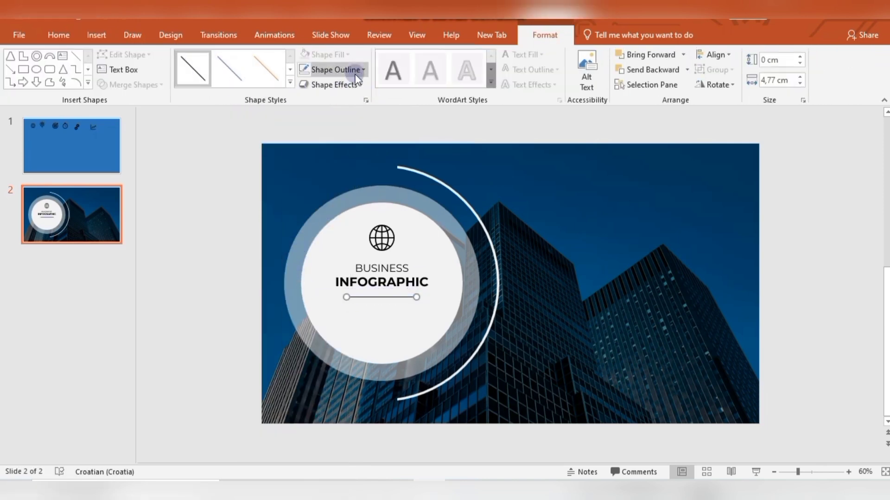
pyautogui.click(359, 70)
pyautogui.moveTo(370, 273)
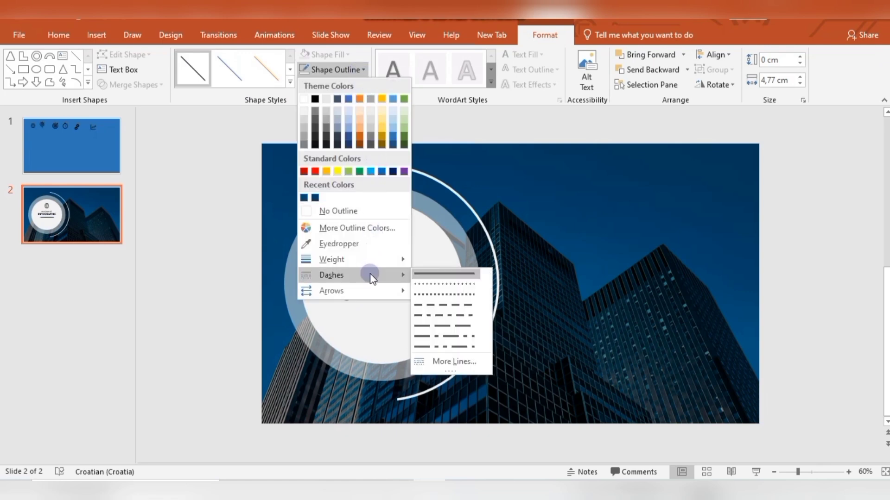
pyautogui.click(433, 296)
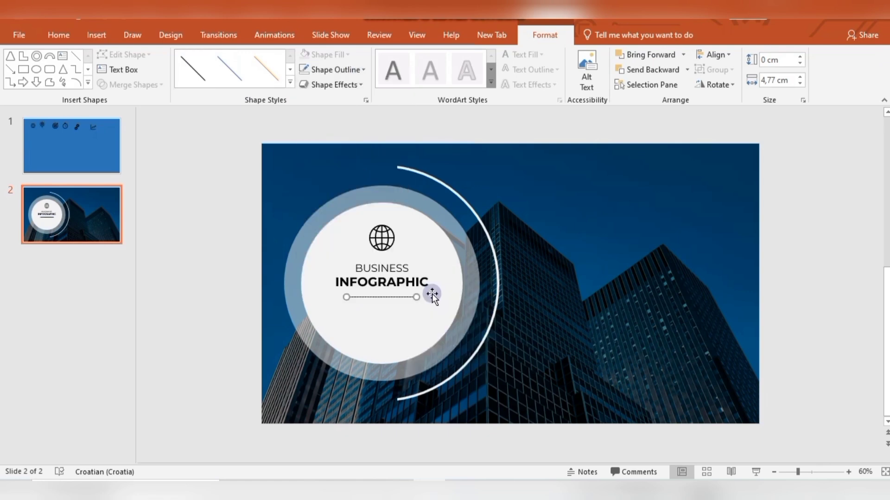
# - Change the line to a dash-dot style, then bring the Notepad notes file forward
pyautogui.click(405, 309)
pyautogui.click(390, 299)
pyautogui.click(363, 70)
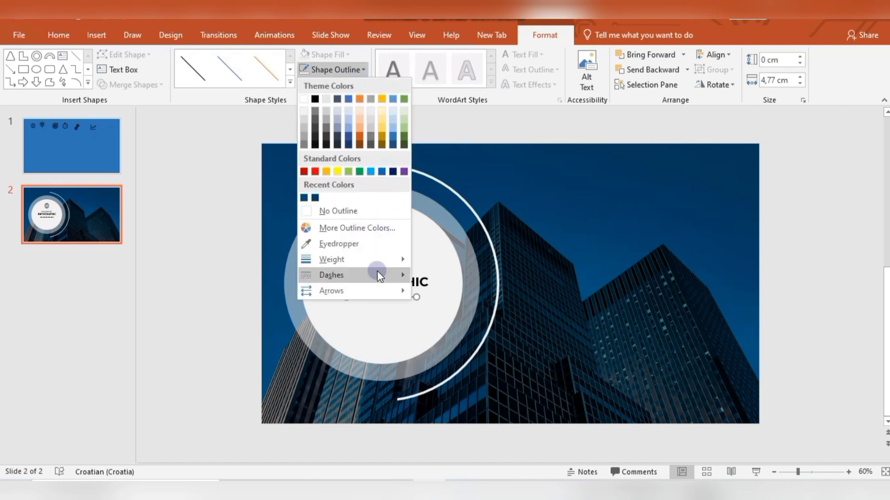
pyautogui.moveTo(376, 275)
pyautogui.click(441, 337)
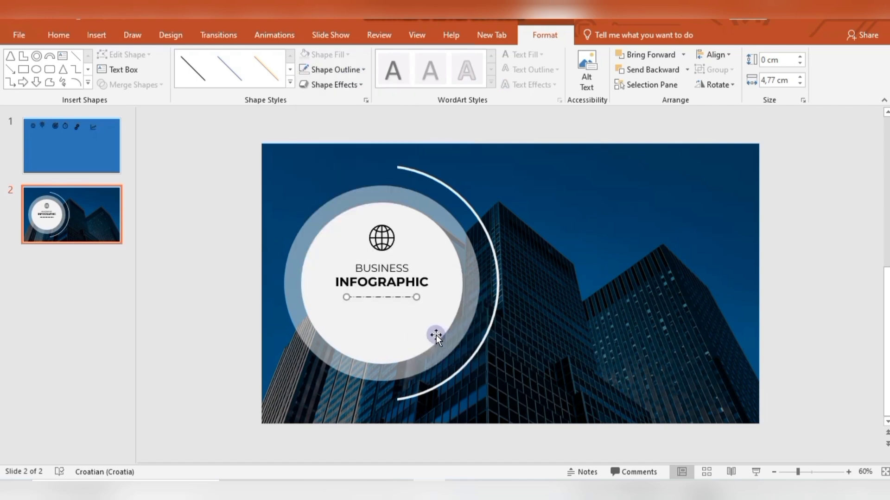
pyautogui.click(426, 330)
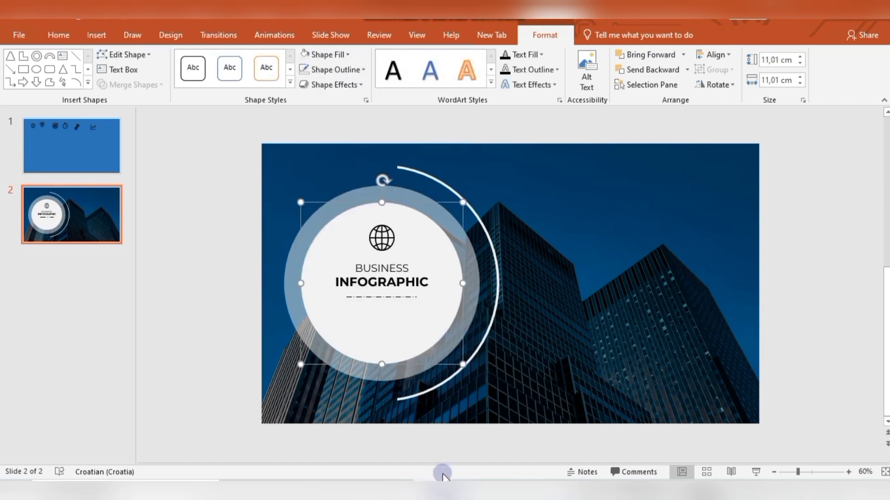
pyautogui.click(445, 491)
# - Copy the first two Lorem ipsum sentences and paste them into a new text box below the title
pyautogui.moveTo(140, 72); pyautogui.dragTo(59, 60)
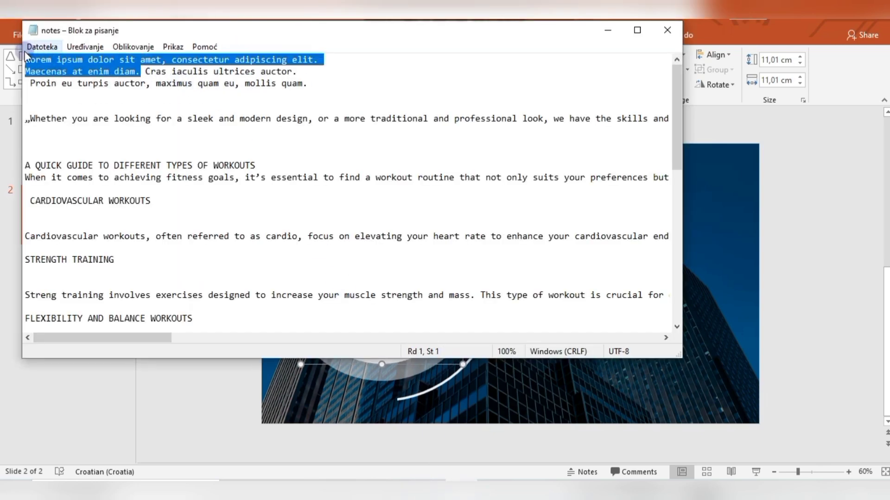
pyautogui.click(333, 376)
pyautogui.click(96, 34)
pyautogui.click(525, 69)
pyautogui.moveTo(336, 320); pyautogui.dragTo(355, 325)
pyautogui.write('Lorem ipsum dolor sit amet, consectetur adipiscing elit. Maecenas at enim diam.')
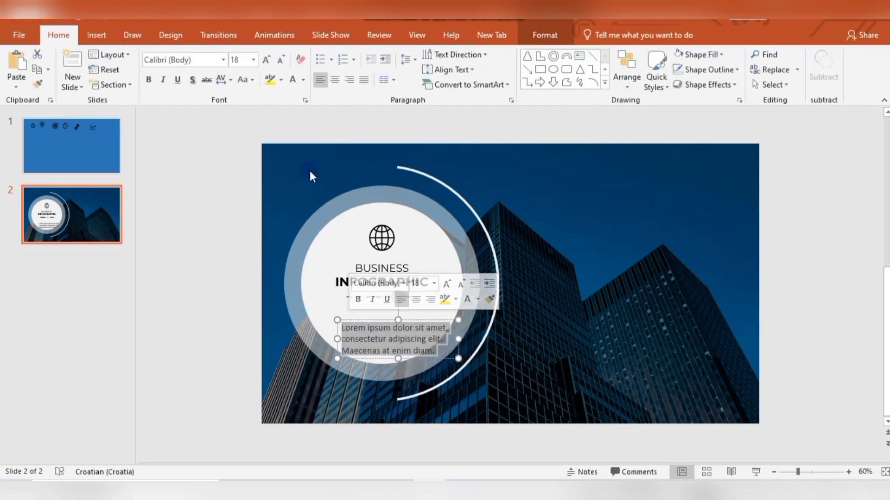
# - Format the paragraph centred in Montserrat at 14 and position it under the dashed line
pyautogui.click(335, 80)
pyautogui.click(223, 60)
pyautogui.click(180, 138)
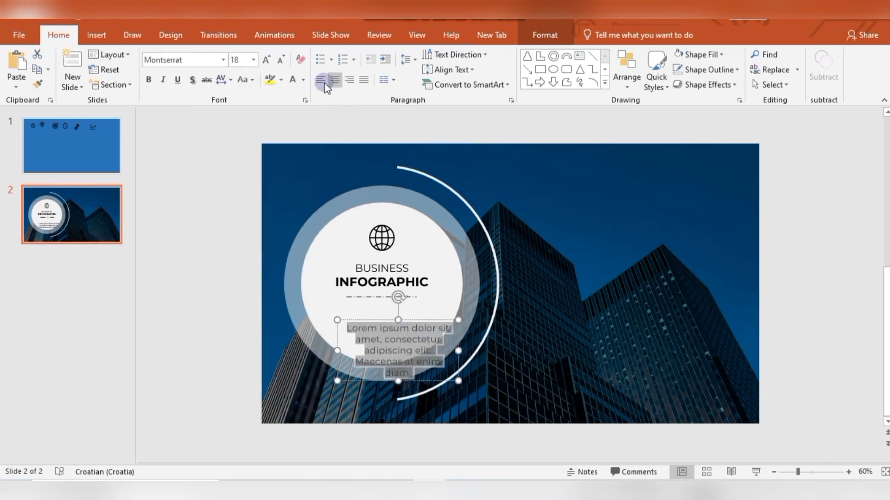
pyautogui.click(281, 60)
pyautogui.moveTo(410, 322); pyautogui.dragTo(398, 302)
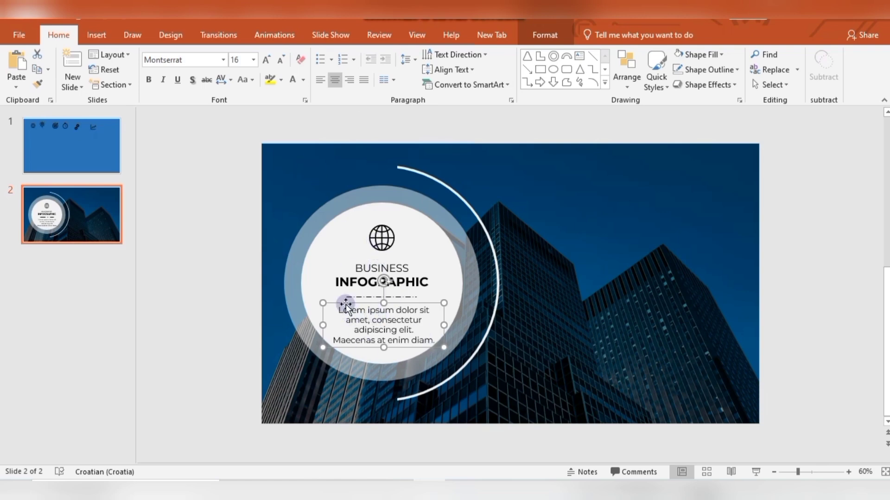
pyautogui.moveTo(339, 309); pyautogui.dragTo(436, 340)
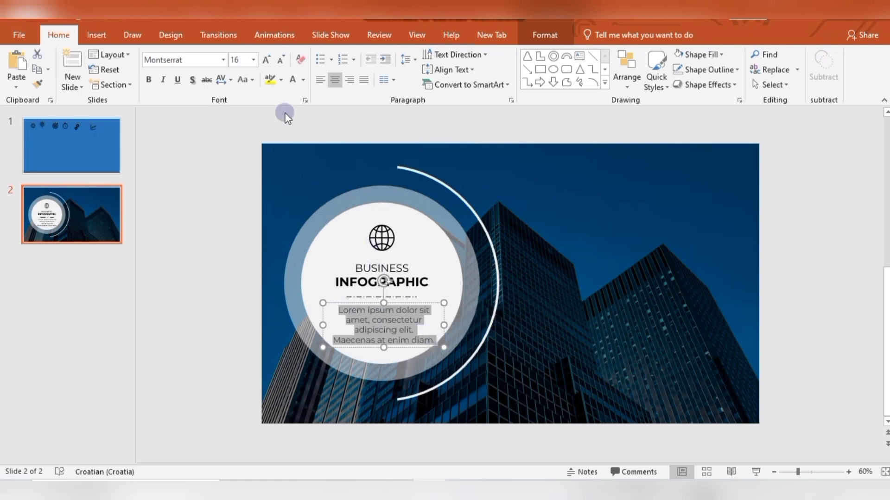
pyautogui.click(281, 59)
pyautogui.click(486, 329)
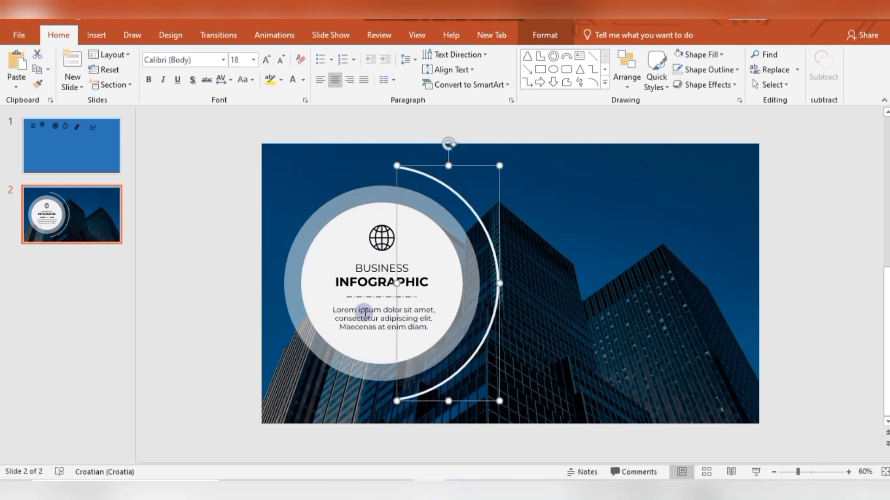
pyautogui.click(367, 308)
pyautogui.moveTo(365, 305); pyautogui.dragTo(364, 307)
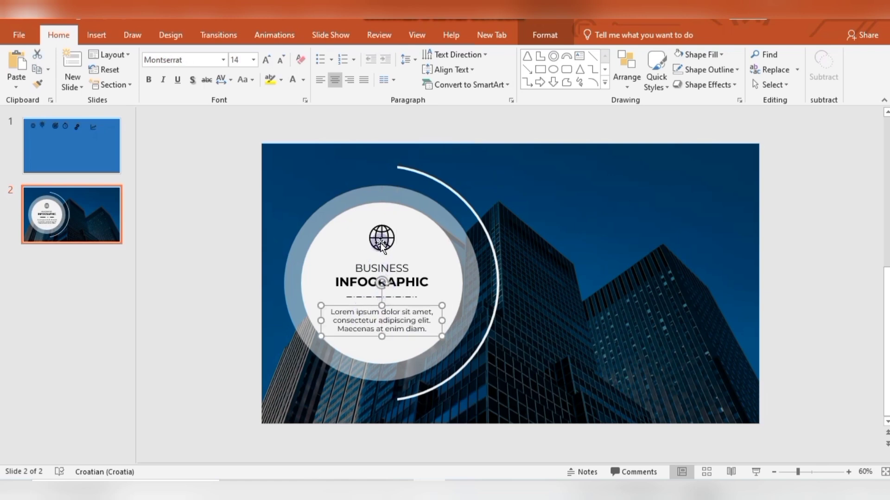
# - Nudge the globe icon, the title and the dashed line upward
pyautogui.click(380, 243)
pyautogui.press('Up')
pyautogui.press('Up')
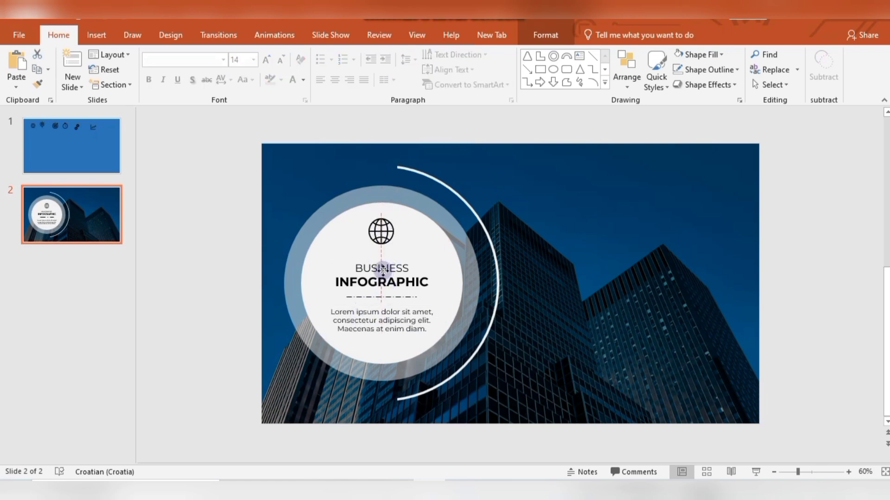
pyautogui.click(382, 270)
pyautogui.press('Up')
pyautogui.press('Up')
pyautogui.click(397, 294)
pyautogui.press('Up')
pyautogui.press('Up')
# - Increase the font size of the Lorem ipsum description text
pyautogui.click(396, 320)
pyautogui.moveTo(426, 330); pyautogui.dragTo(330, 312)
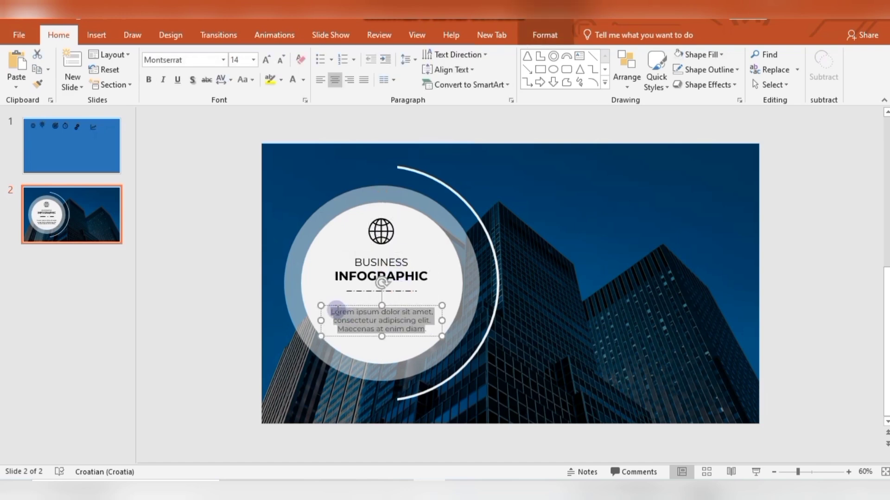
pyautogui.click(265, 59)
pyautogui.click(400, 306)
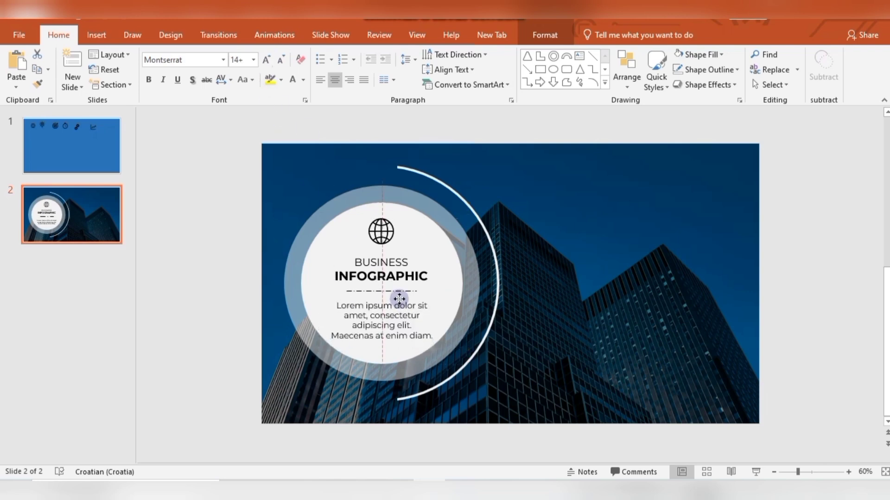
pyautogui.click(235, 276)
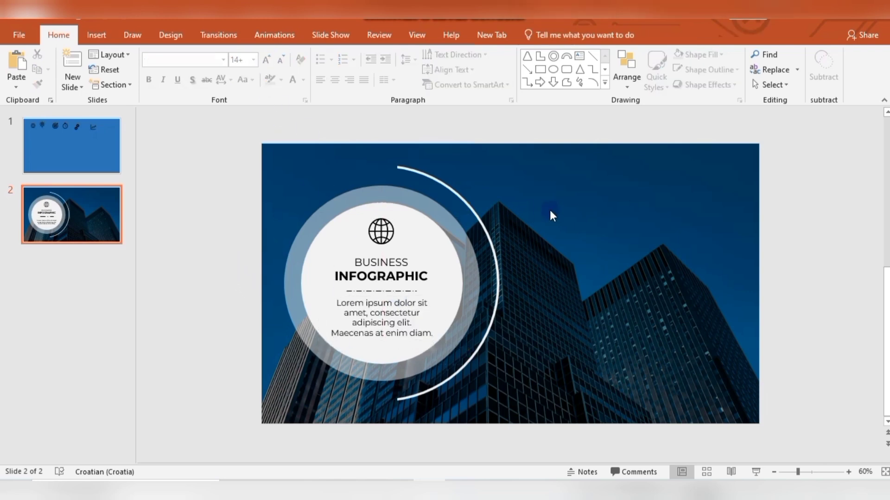
# - Copy the grey and white circle pair to the right, group the copy, then delete it
pyautogui.click(413, 197)
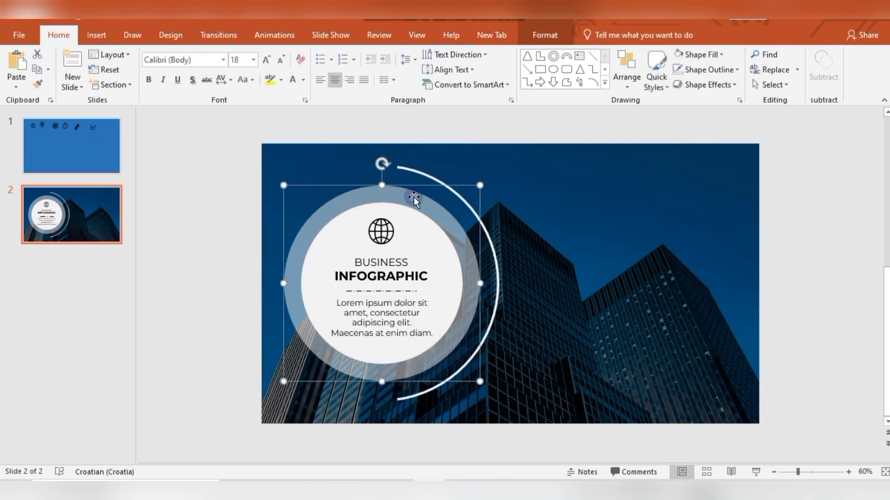
pyautogui.keyDown('shift'); pyautogui.click(417, 234); pyautogui.keyUp('shift')
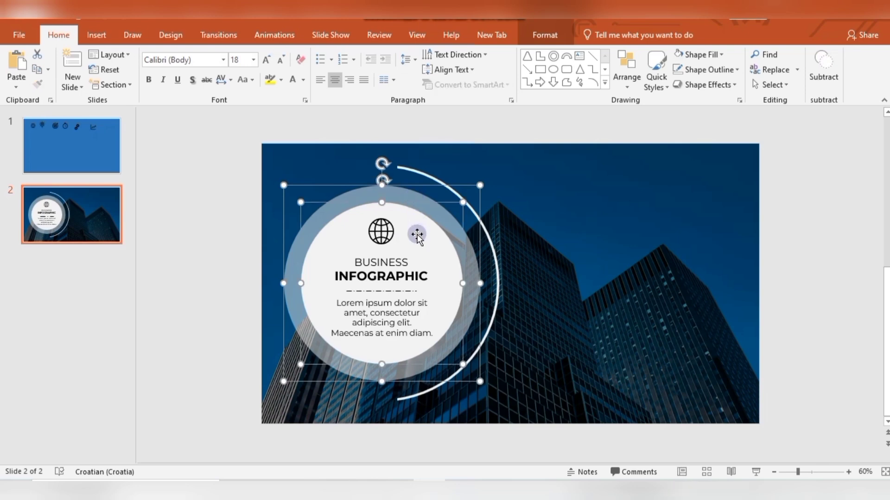
pyautogui.hotkey('ctrl', 'f')
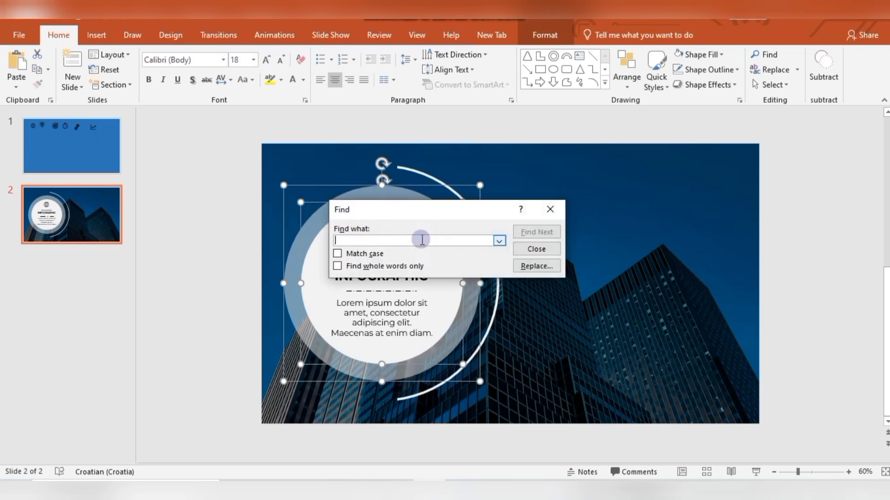
pyautogui.click(554, 211)
pyautogui.moveTo(415, 241); pyautogui.dragTo(653, 240)
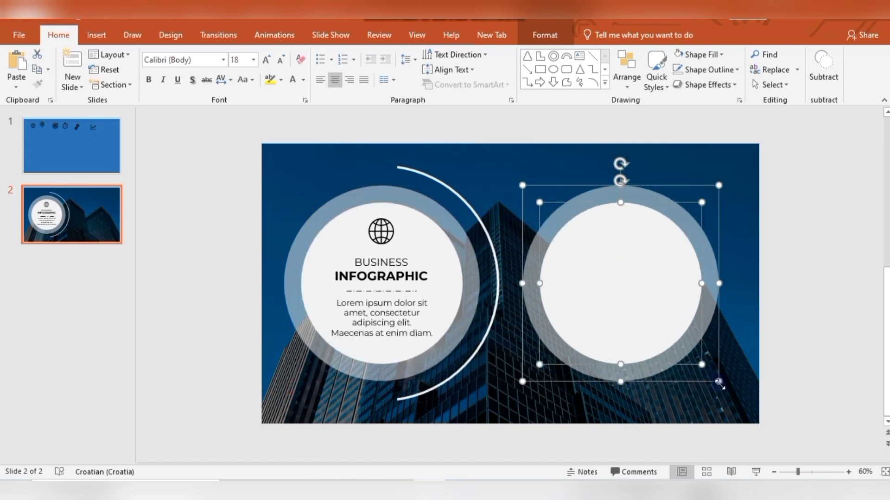
pyautogui.rightClick(646, 186)
pyautogui.moveTo(739, 262)
pyautogui.click(778, 263)
pyautogui.press('Delete')
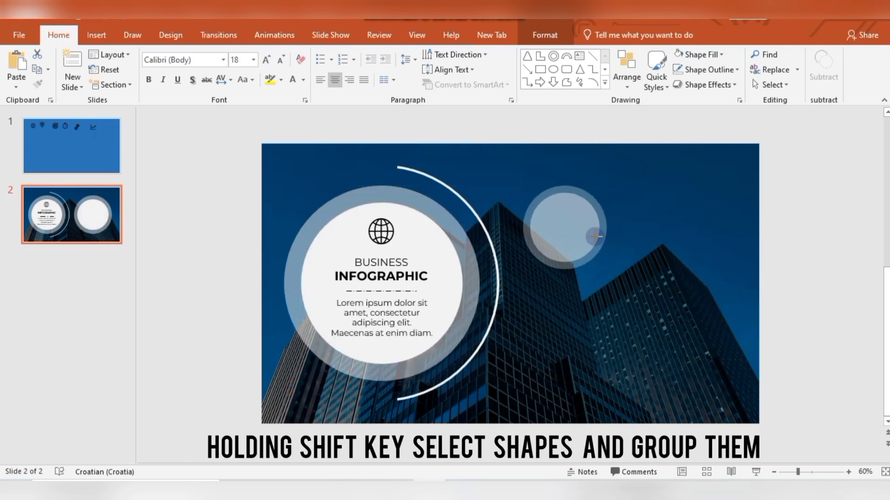
# - Place a small white dot on the arc's top end and a duplicate just below it
pyautogui.click(536, 187)
pyautogui.moveTo(532, 232)
pyautogui.mouseDown()
pyautogui.moveTo(440, 223)
pyautogui.moveTo(430, 425)
pyautogui.mouseUp()
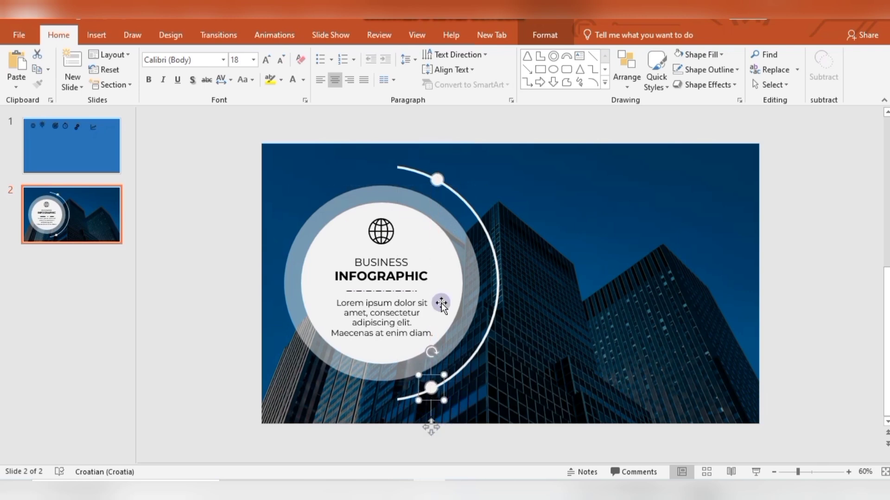
pyautogui.click(436, 181)
pyautogui.hotkey('ctrl', 'd')
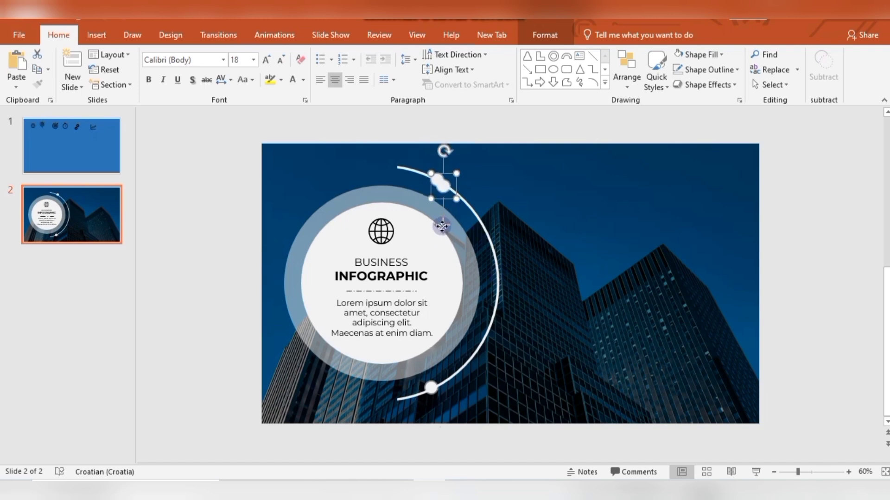
pyautogui.moveTo(441, 227); pyautogui.dragTo(485, 273)
# - Duplicate another dot and bring the stray copy up onto the arc
pyautogui.hotkey('ctrl', 'd')
pyautogui.moveTo(537, 315); pyautogui.dragTo(474, 446)
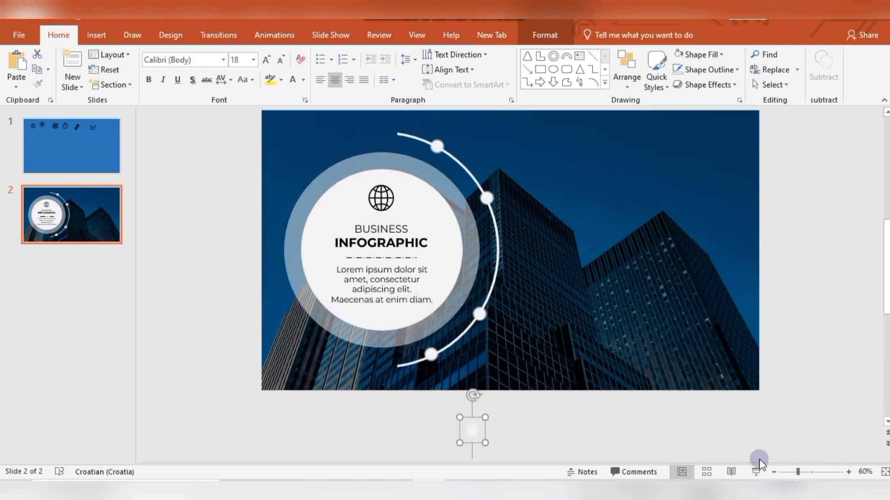
pyautogui.click(773, 472)
pyautogui.moveTo(479, 449); pyautogui.dragTo(505, 330)
pyautogui.click(848, 472)
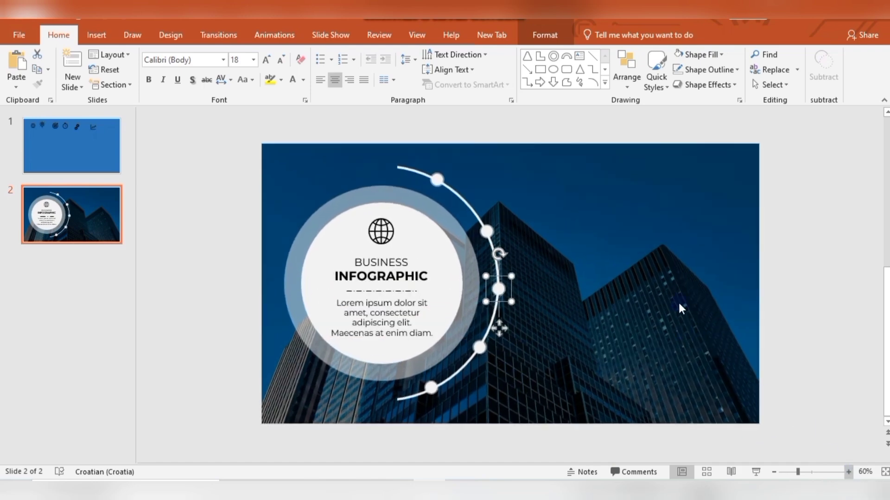
pyautogui.scroll(1, 680, 295)
pyautogui.click(540, 329)
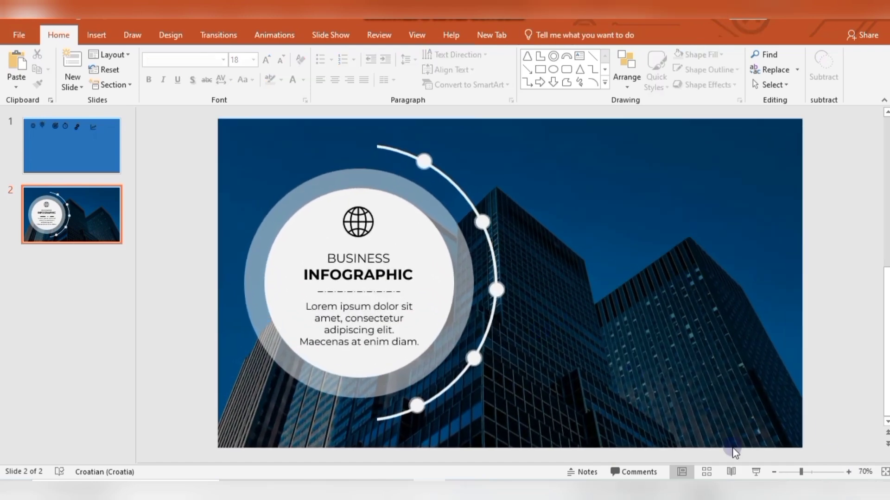
# - Draw a rounded rectangle near the slide's top right and round its ends into a pill
pyautogui.click(774, 471)
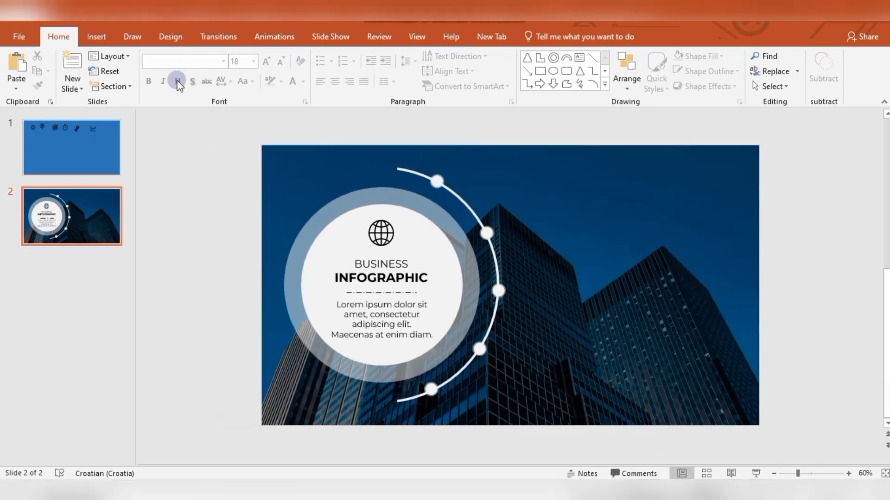
pyautogui.click(97, 37)
pyautogui.click(193, 74)
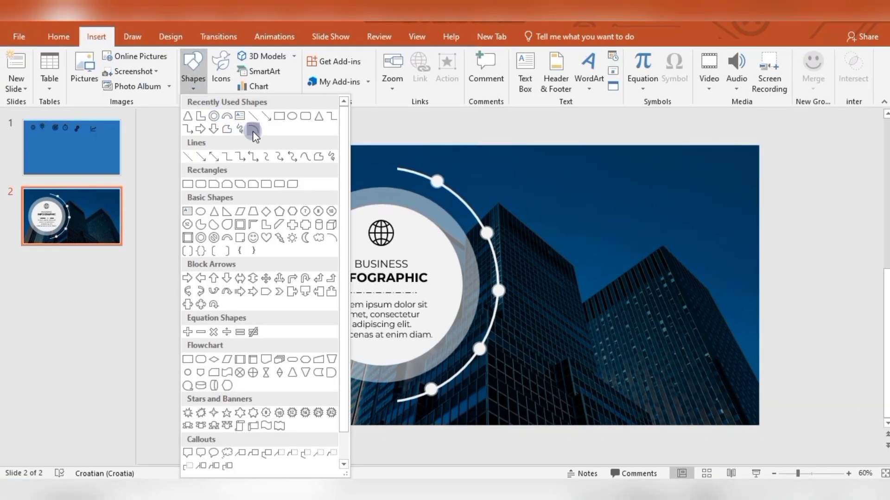
pyautogui.click(305, 116)
pyautogui.moveTo(526, 176); pyautogui.dragTo(719, 220)
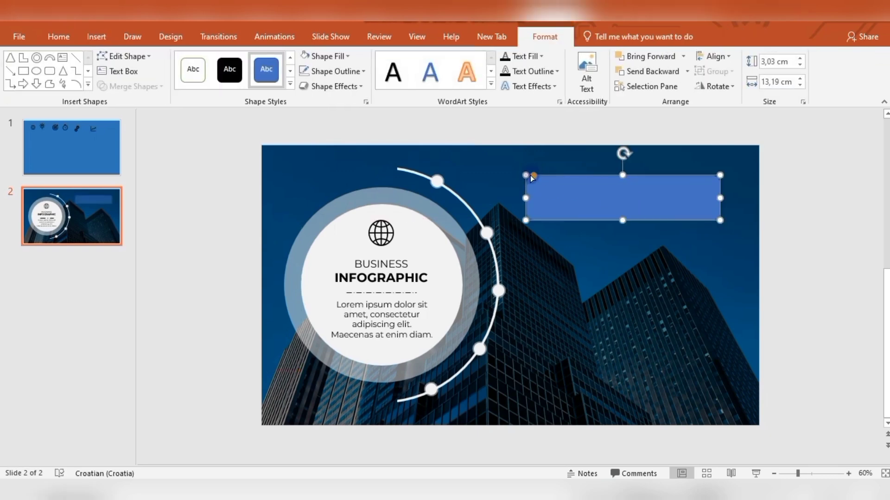
pyautogui.moveTo(530, 176); pyautogui.dragTo(548, 176)
# - Remove the pill's outline, eyedropper-fill it with the photo's dark blue, and move it beside the top dot
pyautogui.click(364, 71)
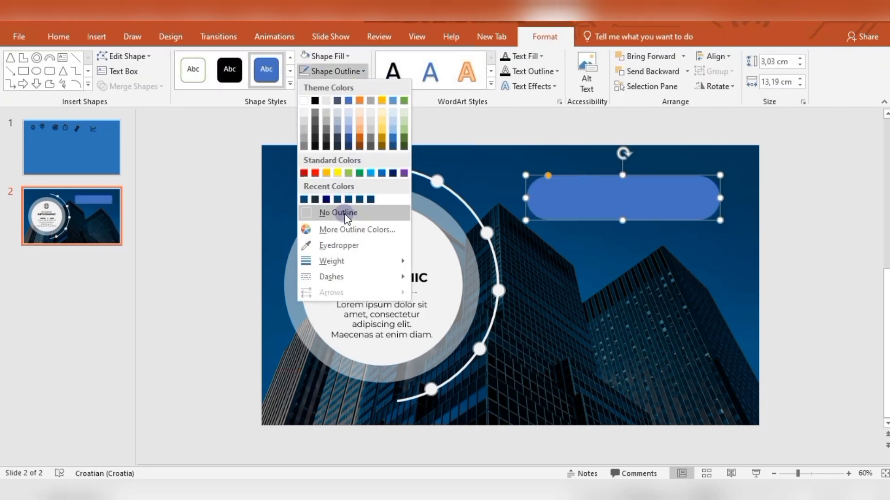
pyautogui.click(606, 198)
pyautogui.rightClick(607, 198)
pyautogui.click(681, 450)
pyautogui.click(859, 312)
pyautogui.click(820, 466)
pyautogui.click(662, 292)
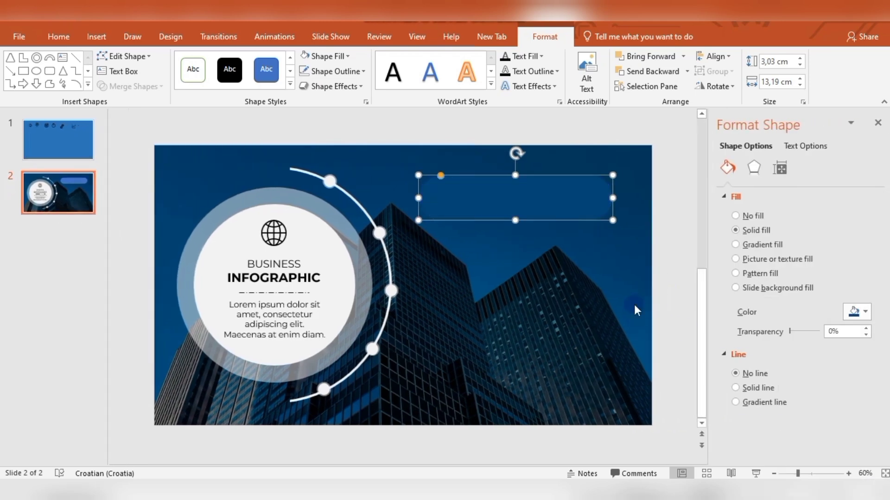
pyautogui.click(877, 122)
pyautogui.moveTo(642, 203); pyautogui.dragTo(589, 178)
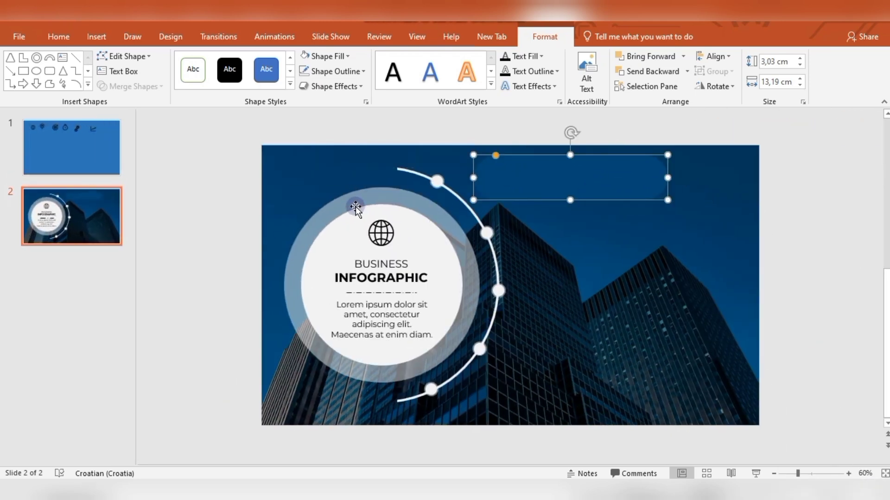
# - Duplicate the white inner circle, shrink it to 2,54 cm and place it at the pill's left end
pyautogui.click(342, 245)
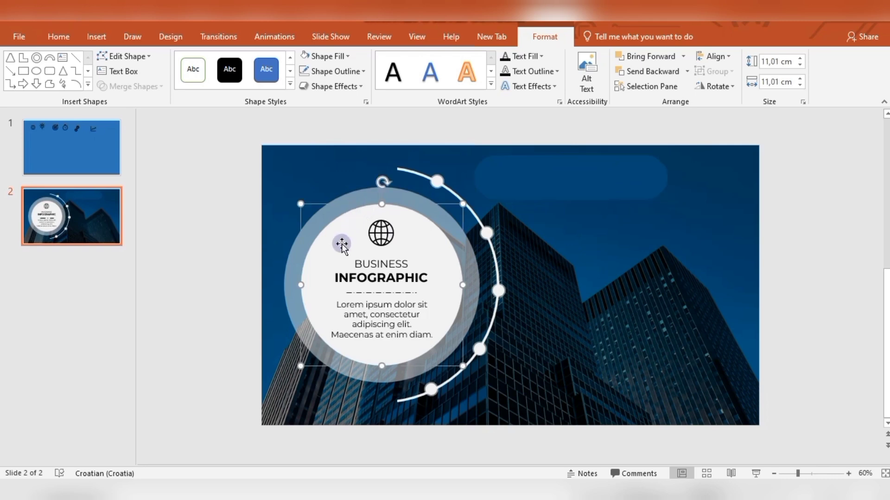
pyautogui.moveTo(408, 241); pyautogui.dragTo(624, 258)
pyautogui.moveTo(680, 382); pyautogui.dragTo(509, 184)
# - Bring the lightbulb icon from slide 1 onto slide 2 and colour it dark blue
pyautogui.click(103, 153)
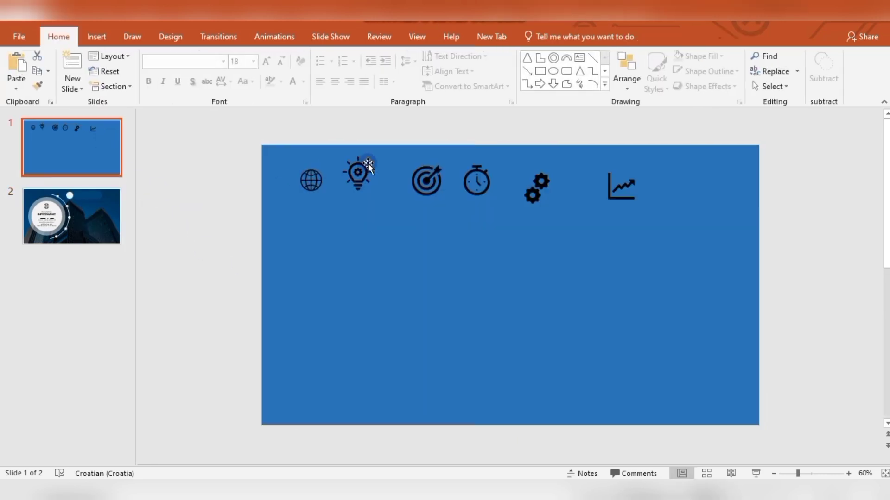
pyautogui.click(360, 174)
pyautogui.click(119, 231)
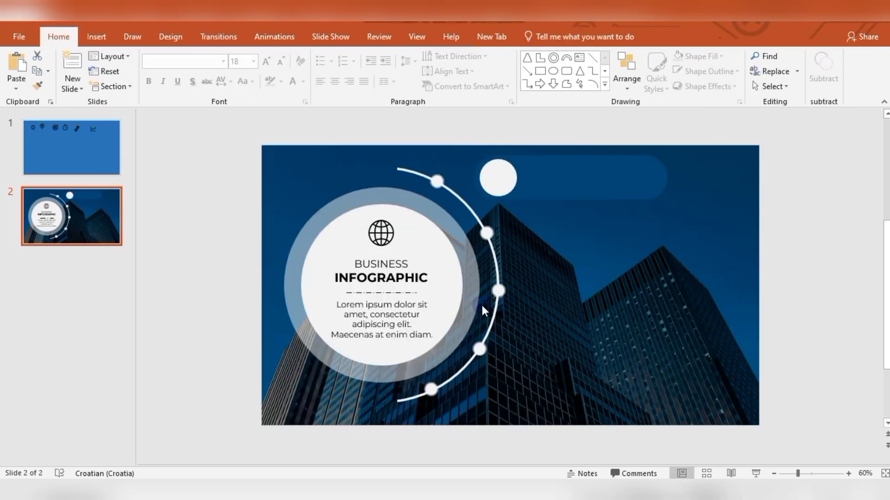
pyautogui.hotkey('ctrl', 'v')
pyautogui.click(539, 38)
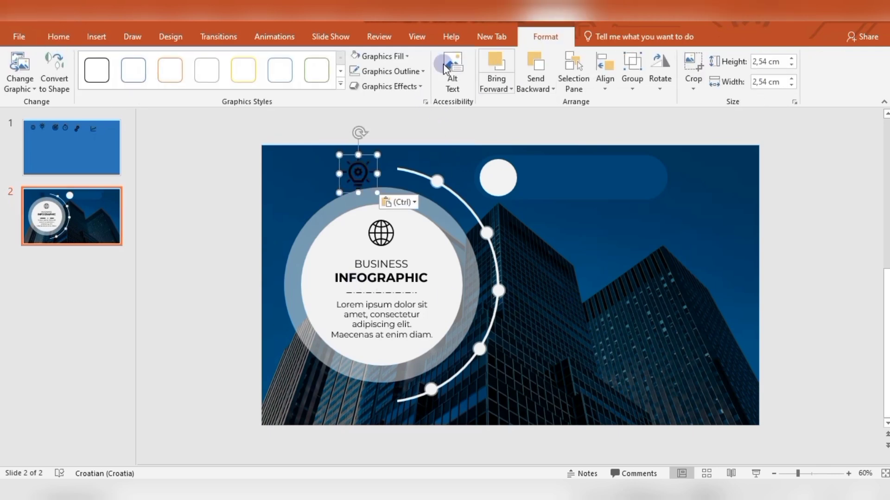
pyautogui.click(373, 56)
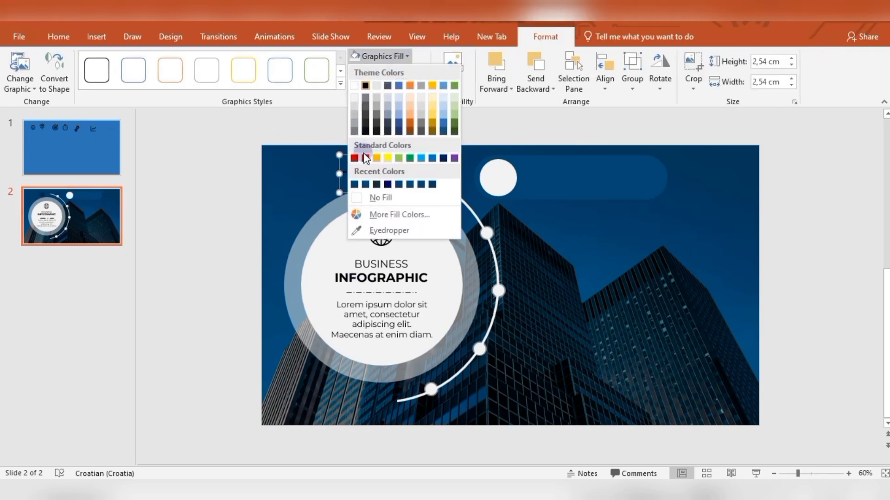
pyautogui.click(443, 132)
# - Shrink the lightbulb to 1,82 cm over the small white circle and centre it horizontally
pyautogui.moveTo(360, 159); pyautogui.dragTo(500, 164)
pyautogui.moveTo(517, 198); pyautogui.dragTo(505, 188)
pyautogui.click(501, 206)
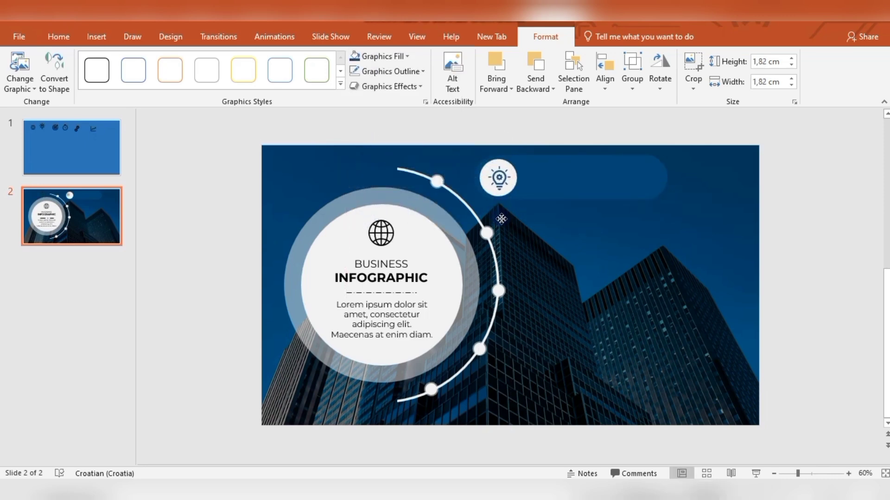
pyautogui.click(504, 215)
pyautogui.keyDown('shift'); pyautogui.click(515, 174); pyautogui.keyUp('shift')
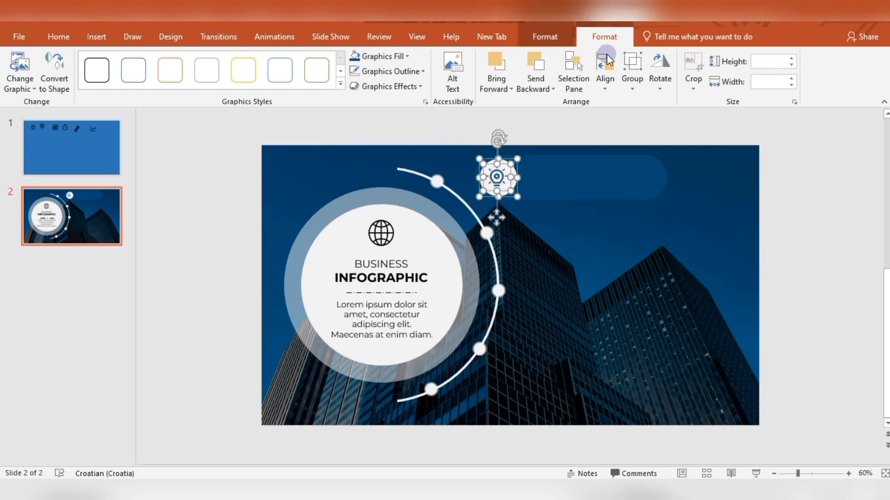
pyautogui.click(605, 72)
pyautogui.click(645, 120)
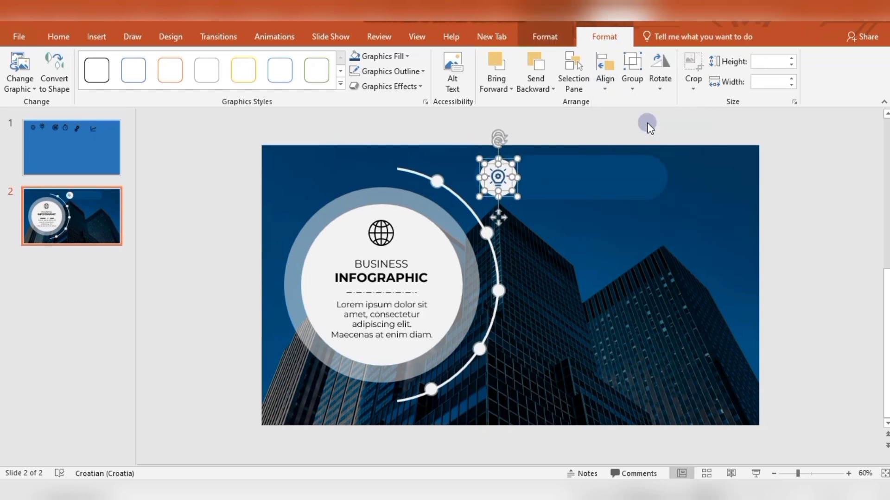
# - Align the lightbulb to the vertical middle of its white circle
pyautogui.click(604, 74)
pyautogui.click(653, 168)
pyautogui.click(610, 210)
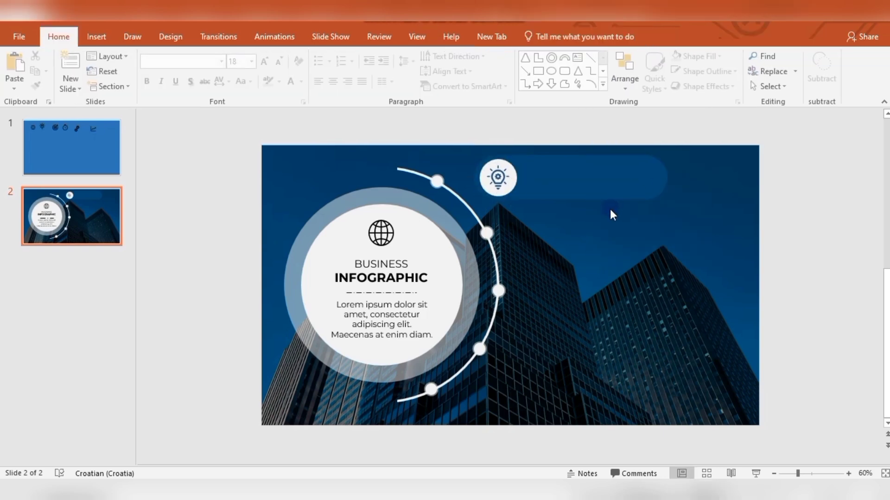
# - Add a text box in the pill with 'YOUR TITLE' and the Lorem ipsum description beneath
pyautogui.click(96, 36)
pyautogui.click(526, 88)
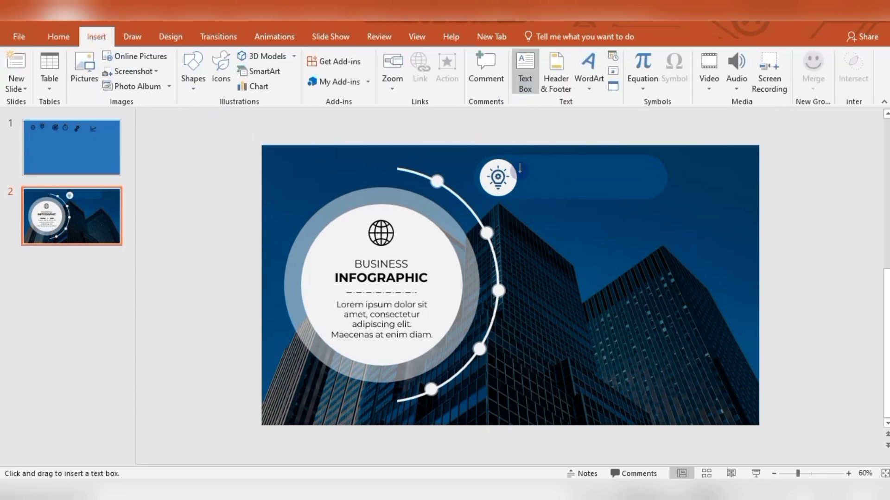
pyautogui.moveTo(650, 190); pyautogui.dragTo(658, 196)
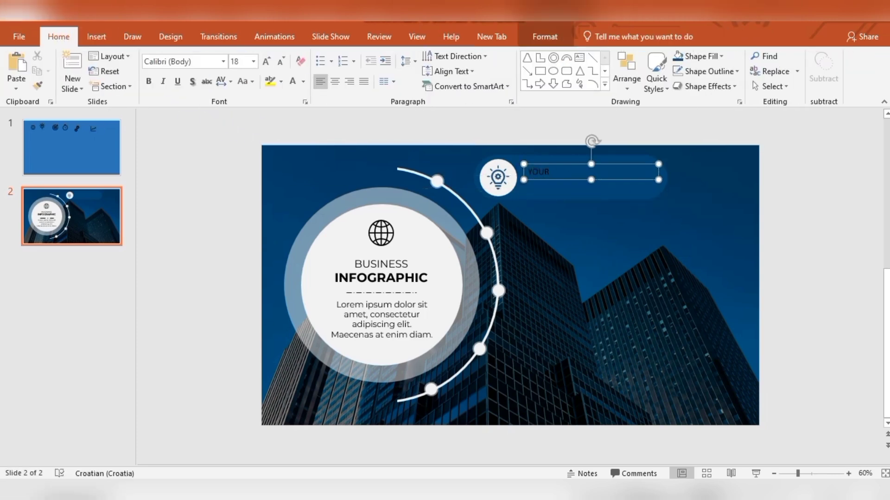
pyautogui.write('YOUR TITLE')
pyautogui.press('Return')
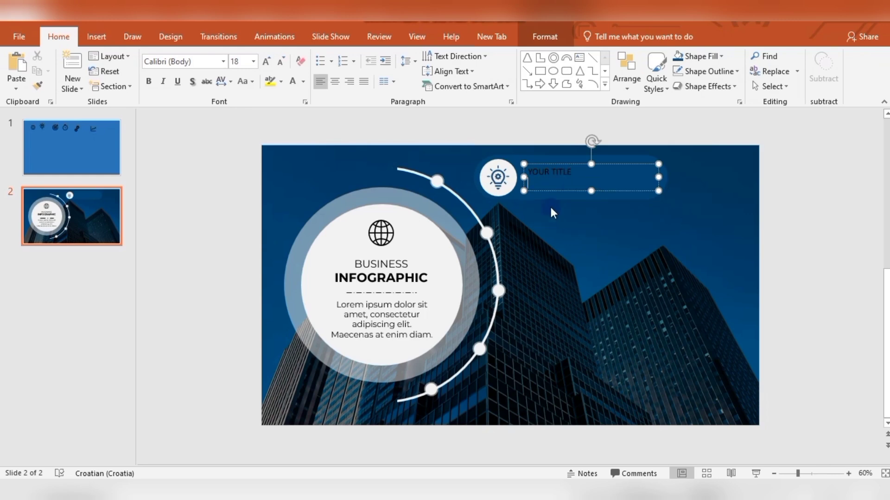
pyautogui.moveTo(433, 334); pyautogui.dragTo(339, 304)
pyautogui.hotkey('ctrl', 'c')
pyautogui.click(556, 184)
pyautogui.hotkey('ctrl', 'v')
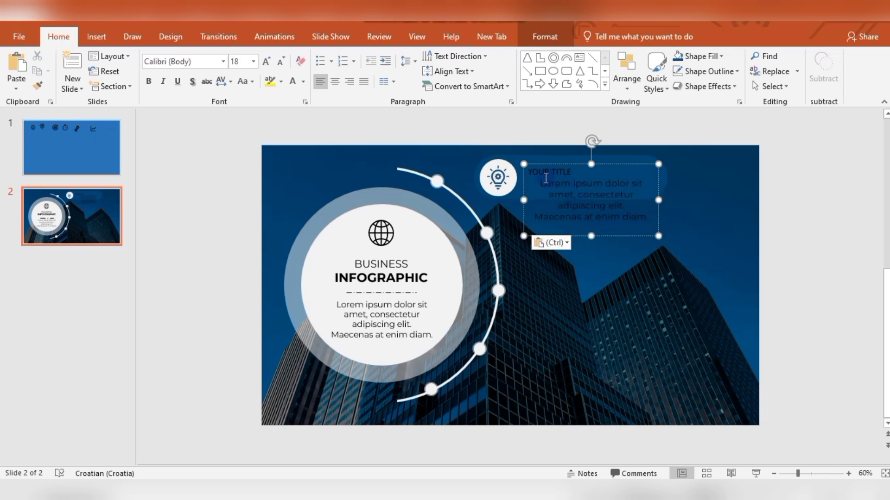
# - Left-align the description and set all the box's text to white Montserrat
pyautogui.moveTo(543, 183); pyautogui.dragTo(644, 222)
pyautogui.click(320, 82)
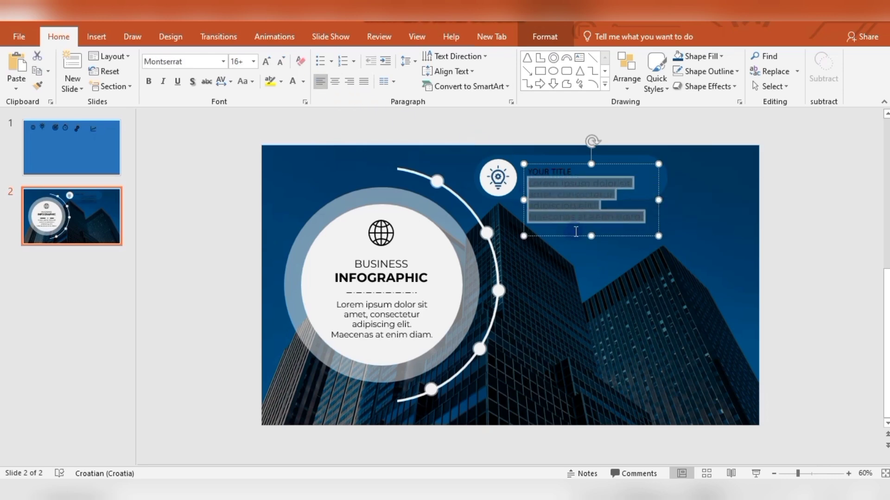
pyautogui.moveTo(534, 171); pyautogui.dragTo(652, 219)
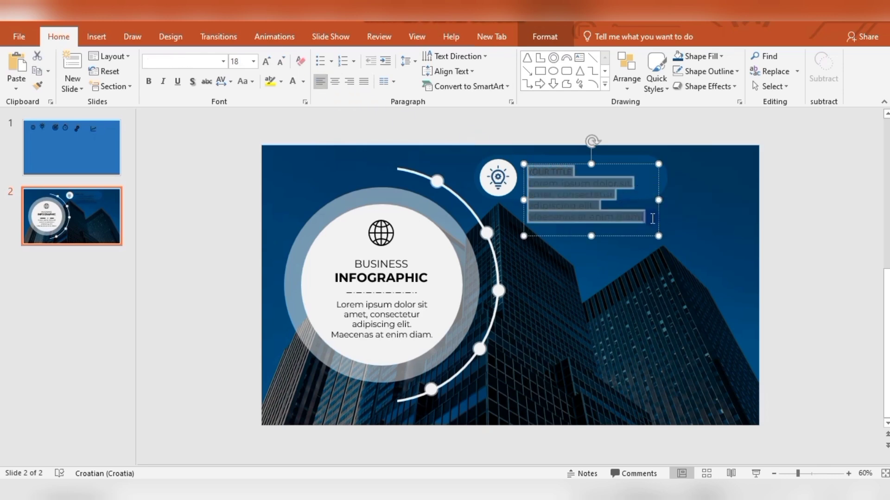
pyautogui.click(223, 62)
pyautogui.click(221, 135)
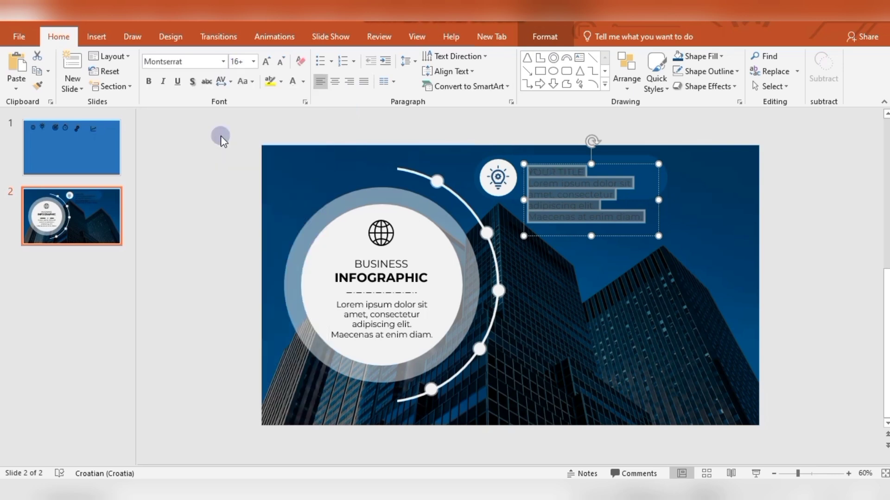
pyautogui.click(303, 81)
pyautogui.click(294, 110)
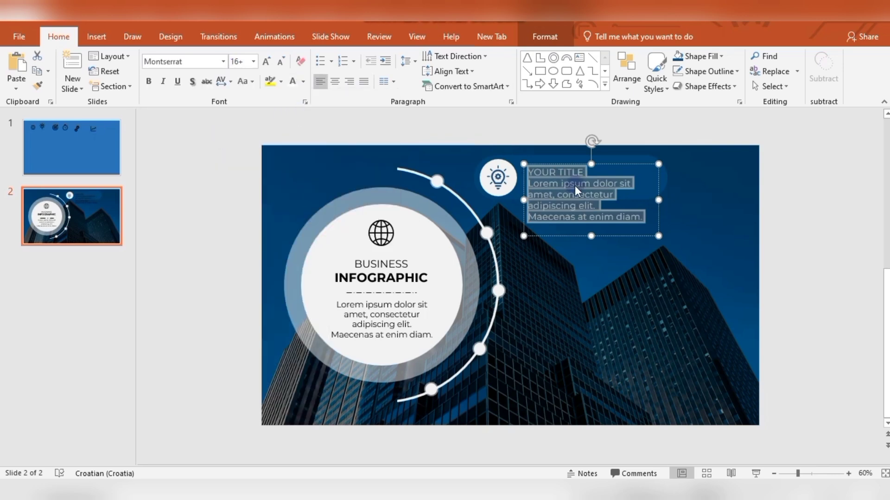
pyautogui.click(575, 185)
# - Make YOUR TITLE bold at 20 pt and the description 14 pt, widening the box
pyautogui.moveTo(528, 172); pyautogui.dragTo(587, 172)
pyautogui.click(149, 82)
pyautogui.click(266, 62)
pyautogui.press('Escape')
pyautogui.moveTo(643, 210); pyautogui.dragTo(528, 177)
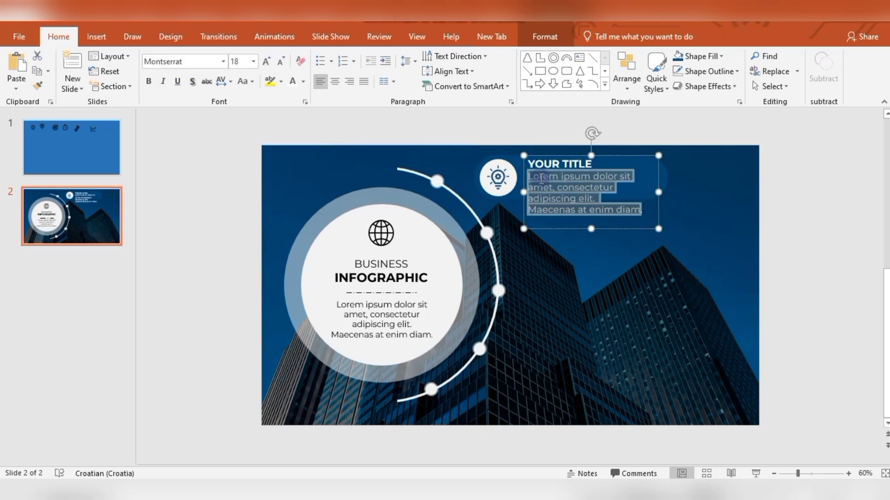
pyautogui.click(281, 62)
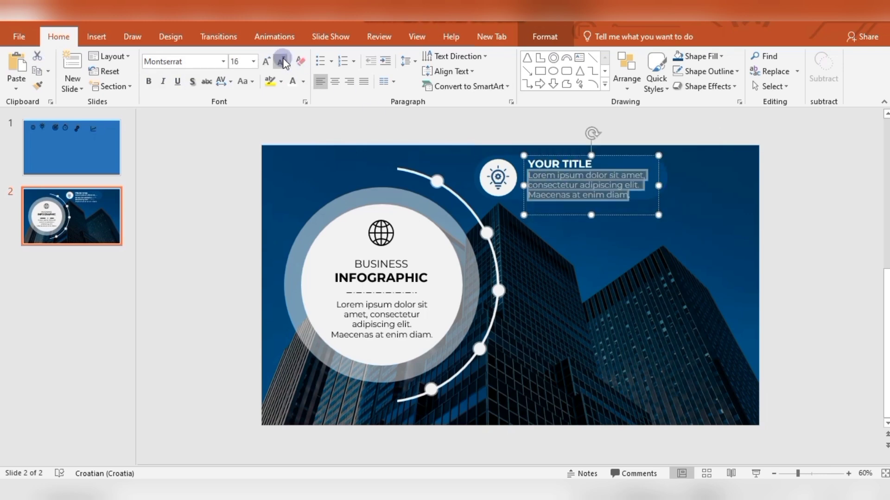
pyautogui.moveTo(657, 187); pyautogui.dragTo(527, 174)
pyautogui.click(281, 61)
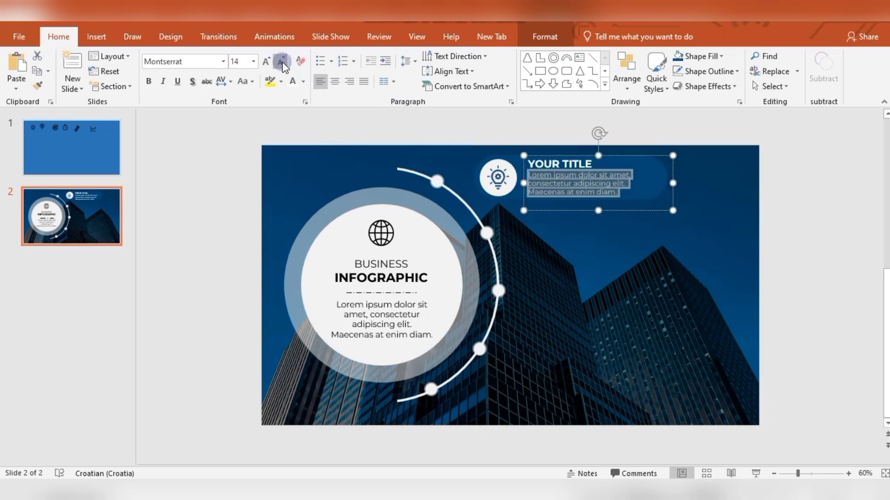
pyautogui.moveTo(673, 183)
pyautogui.mouseDown()
pyautogui.moveTo(660, 182)
pyautogui.moveTo(691, 183)
pyautogui.moveTo(668, 183)
pyautogui.mouseUp()
# - Shift the title text box right so it sits beside the lightbulb
pyautogui.click(665, 228)
pyautogui.click(563, 178)
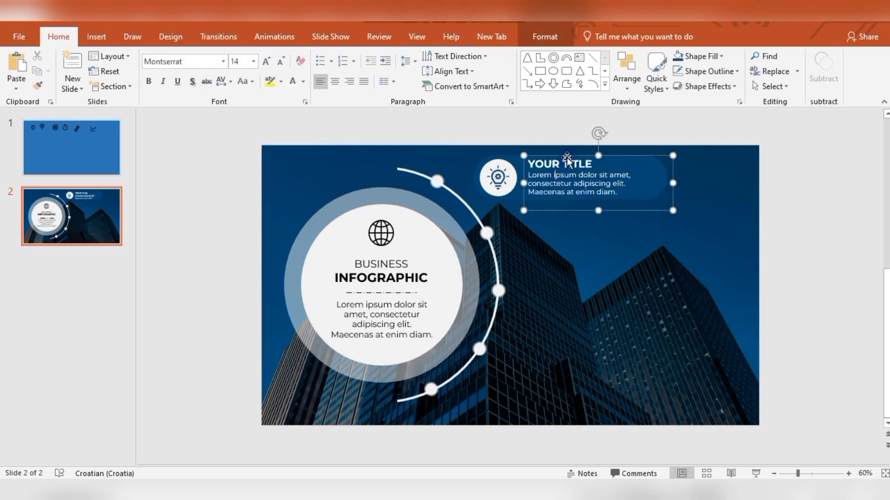
pyautogui.moveTo(568, 159)
pyautogui.mouseDown()
pyautogui.moveTo(594, 150)
pyautogui.moveTo(579, 156)
pyautogui.mouseUp()
pyautogui.click(579, 253)
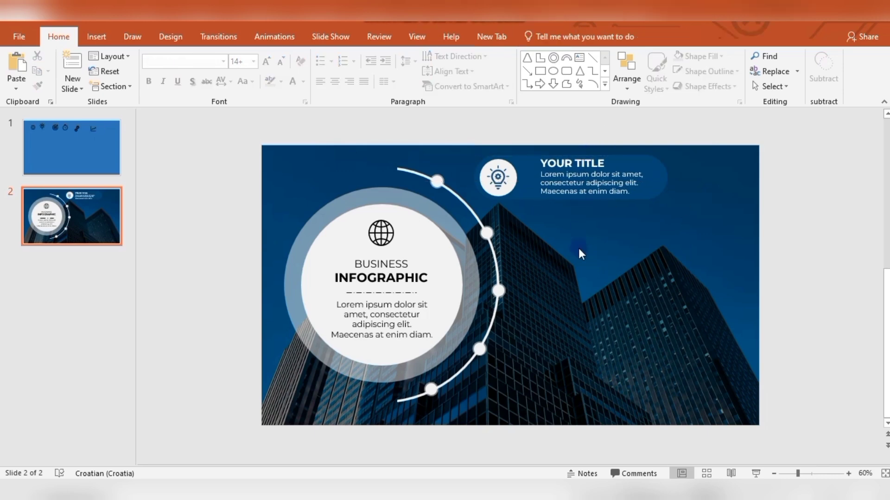
pyautogui.moveTo(512, 180); pyautogui.dragTo(507, 177)
# - Group the lightbulb with its white circle and nudge it slightly right onto the bar
pyautogui.keyDown('shift'); pyautogui.click(502, 175); pyautogui.keyUp('shift')
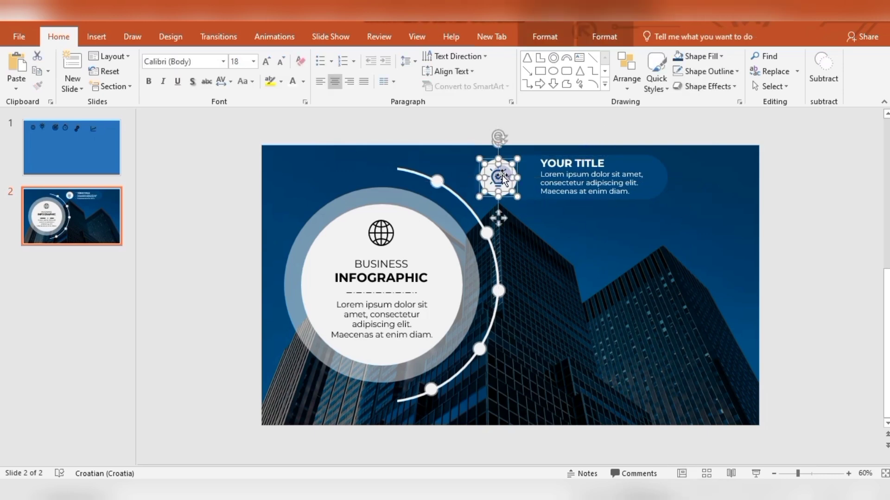
pyautogui.rightClick(504, 162)
pyautogui.moveTo(575, 238)
pyautogui.click(640, 237)
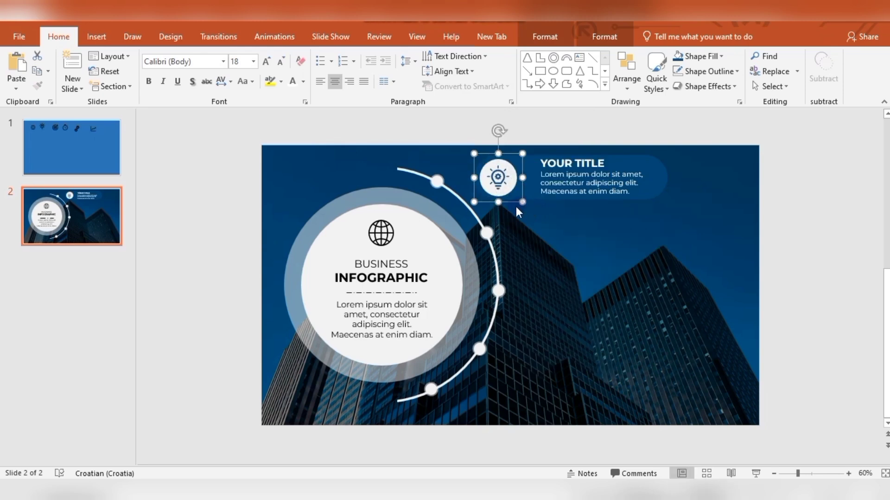
pyautogui.moveTo(507, 182); pyautogui.dragTo(513, 182)
pyautogui.click(612, 245)
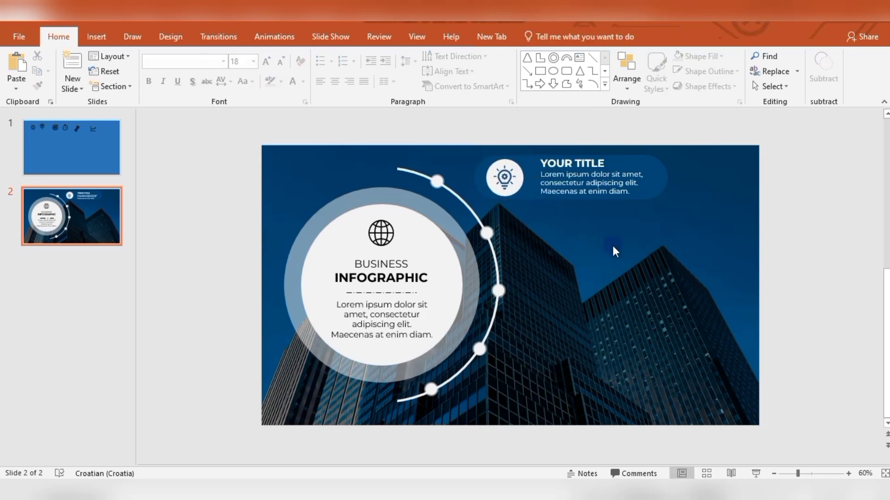
# - Group the icon, text box and bar into one item and drag a copy below it
pyautogui.click(626, 162)
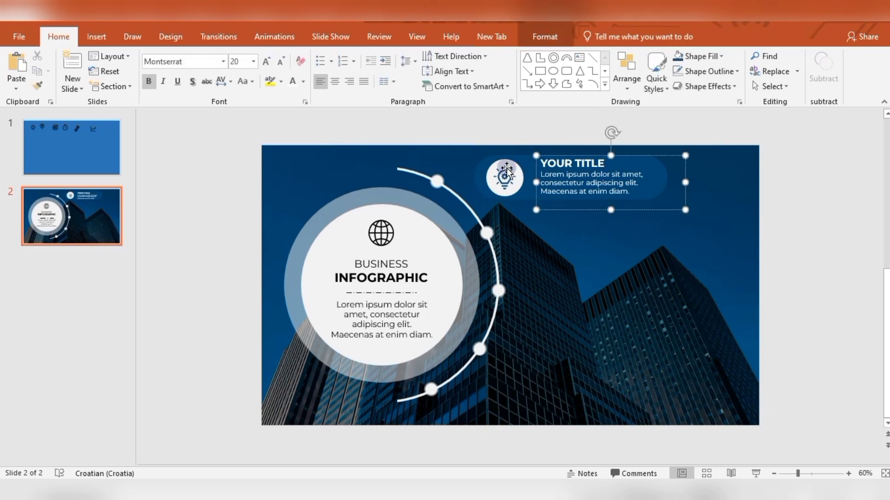
pyautogui.keyDown('shift'); pyautogui.click(487, 165); pyautogui.keyUp('shift')
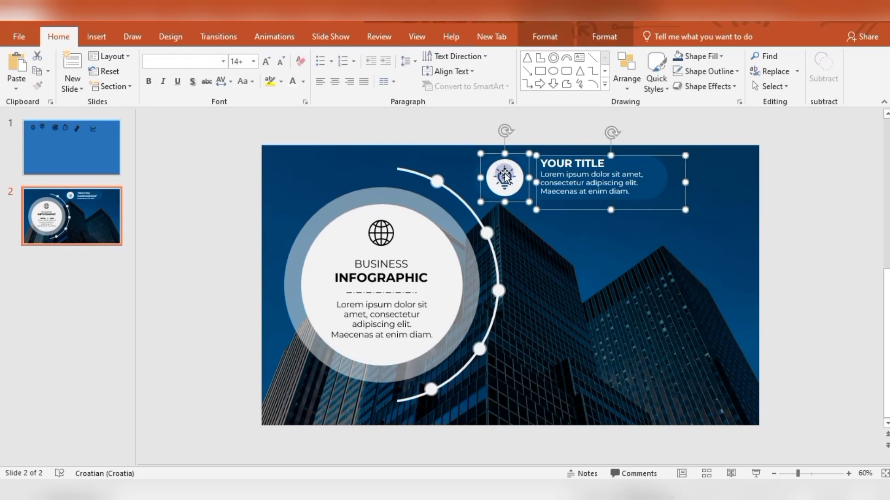
pyautogui.keyDown('shift'); pyautogui.click(477, 166); pyautogui.keyUp('shift')
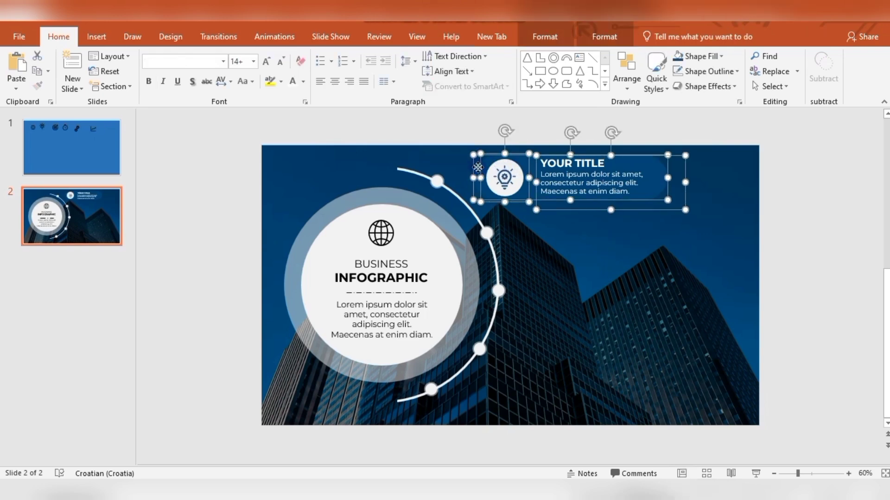
pyautogui.rightClick(554, 155)
pyautogui.moveTo(585, 230)
pyautogui.click(684, 233)
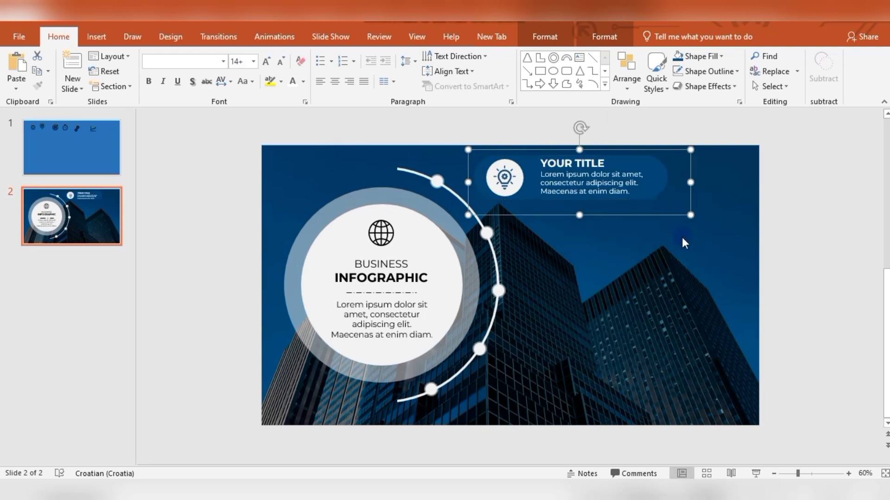
pyautogui.click(625, 195)
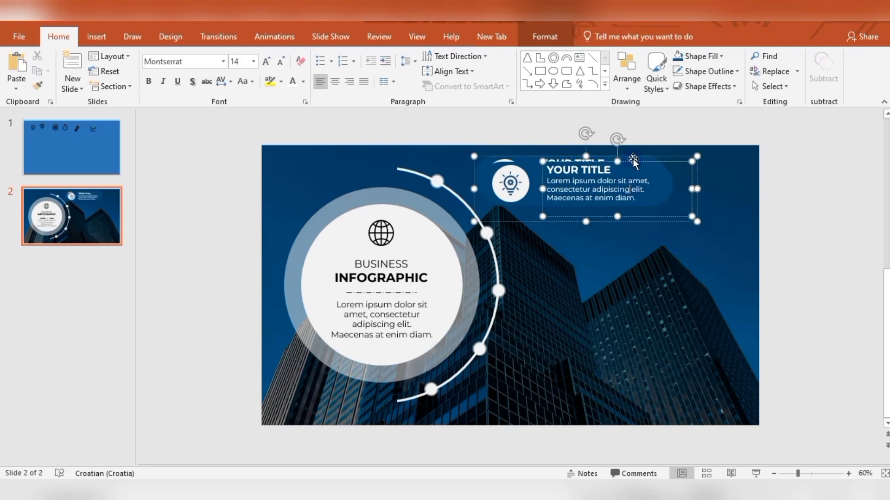
pyautogui.moveTo(633, 156); pyautogui.dragTo(661, 213)
# - Duplicate the title item and stack the copies down the right side of the slide
pyautogui.hotkey('ctrl', 'd')
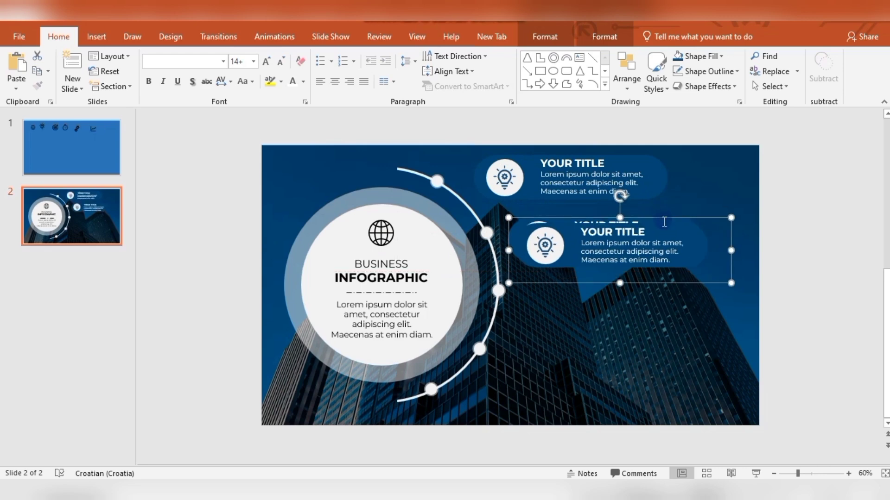
pyautogui.click(664, 222)
pyautogui.moveTo(528, 218); pyautogui.dragTo(536, 221)
pyautogui.click(685, 235)
pyautogui.moveTo(692, 222); pyautogui.dragTo(690, 327)
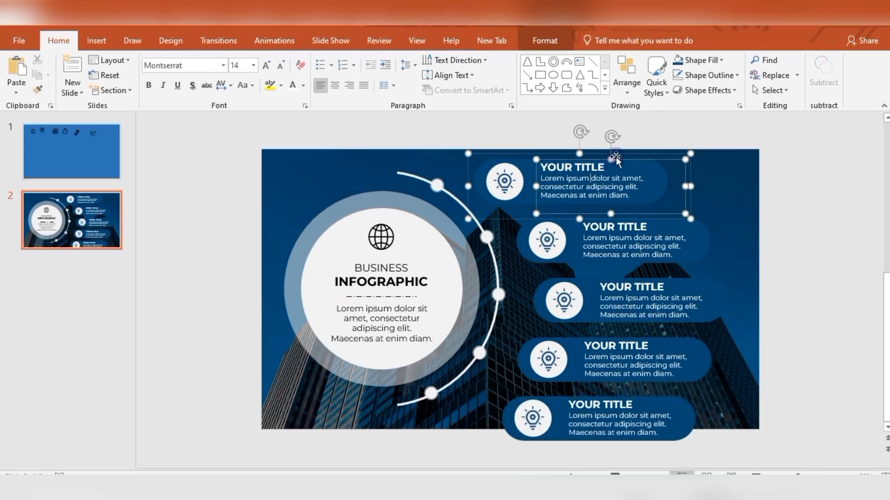
# - Shift the second through fifth items up or left so the column follows the arc
pyautogui.click(635, 236)
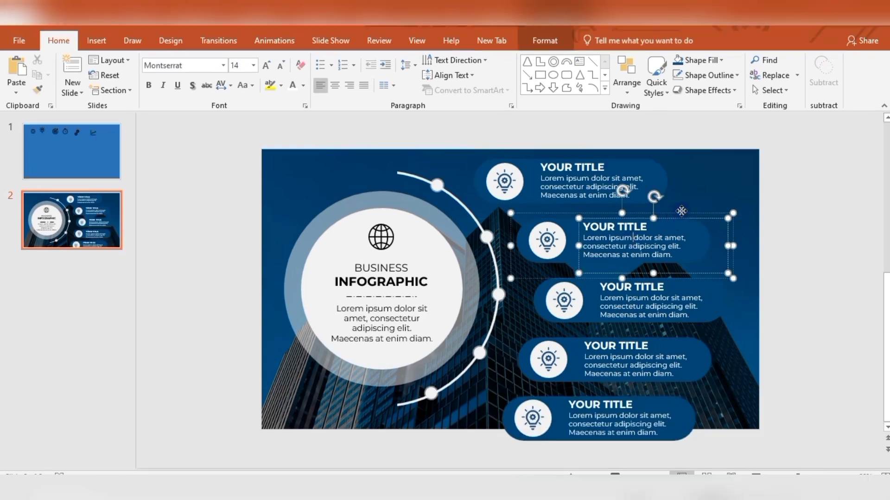
pyautogui.moveTo(681, 210); pyautogui.dragTo(675, 203)
pyautogui.click(694, 275)
pyautogui.moveTo(694, 276); pyautogui.dragTo(691, 266)
pyautogui.click(682, 333)
pyautogui.moveTo(682, 333); pyautogui.dragTo(681, 321)
pyautogui.click(654, 411)
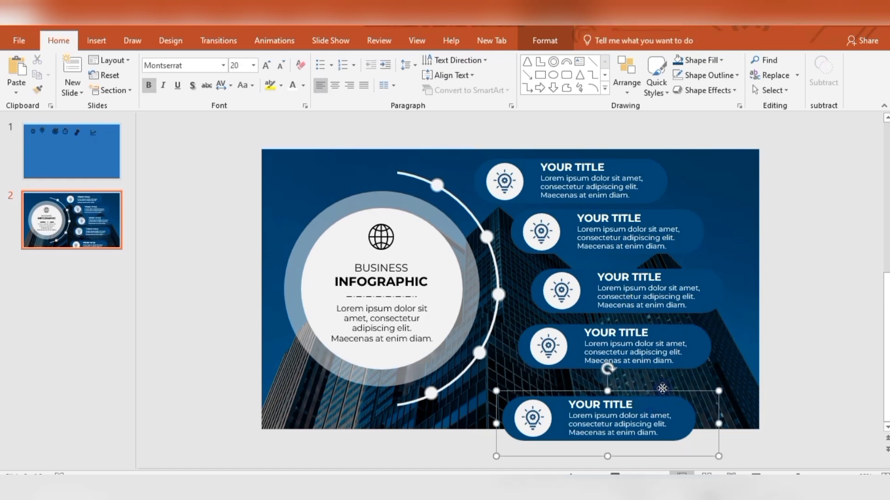
pyautogui.moveTo(662, 384); pyautogui.dragTo(641, 376)
# - Shift the third title item slightly to the right
pyautogui.click(783, 256)
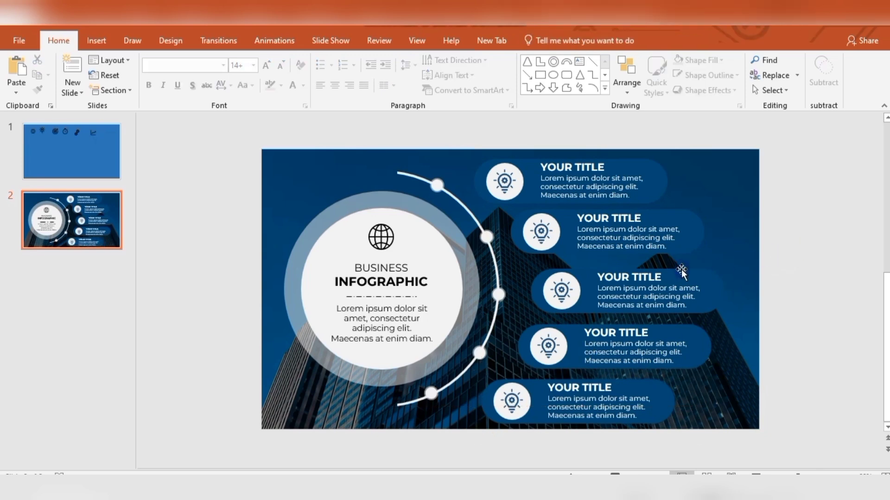
pyautogui.click(631, 278)
pyautogui.moveTo(647, 263)
pyautogui.mouseDown()
pyautogui.moveTo(665, 258)
pyautogui.moveTo(654, 256)
pyautogui.mouseUp()
# - Take the target icon from the icon slide and delete the second item's lightbulb
pyautogui.click(538, 232)
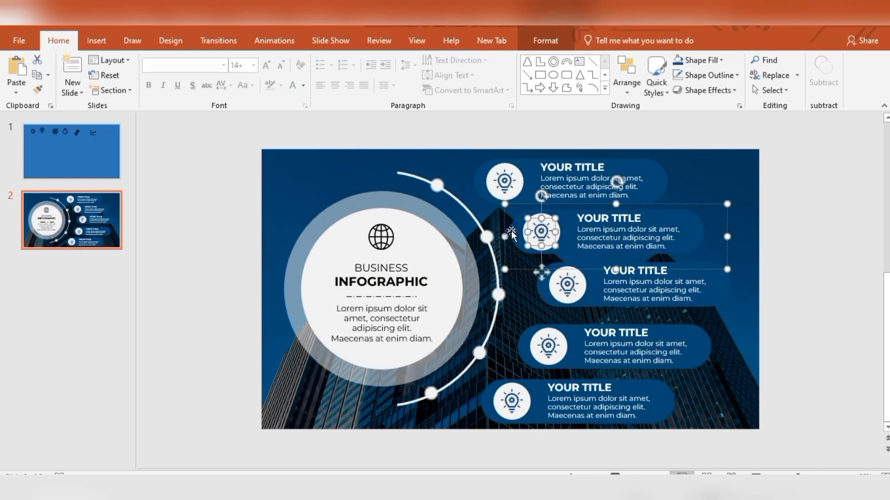
pyautogui.click(82, 160)
pyautogui.click(424, 190)
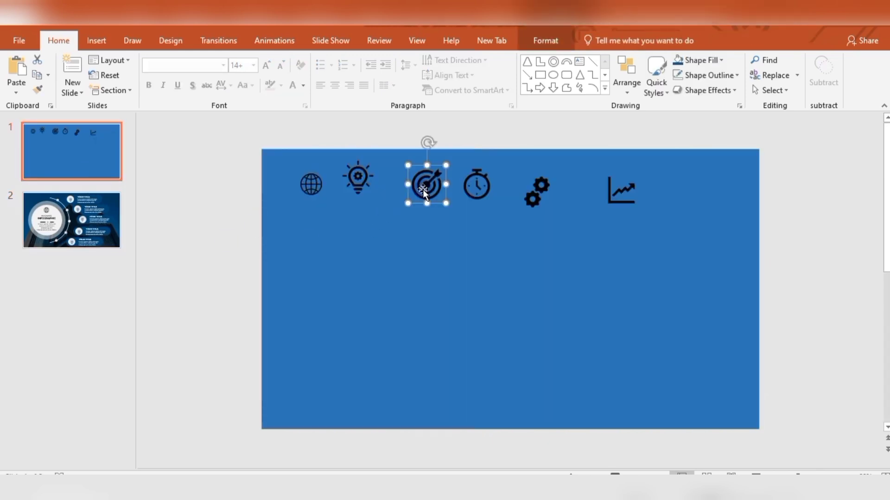
pyautogui.click(105, 214)
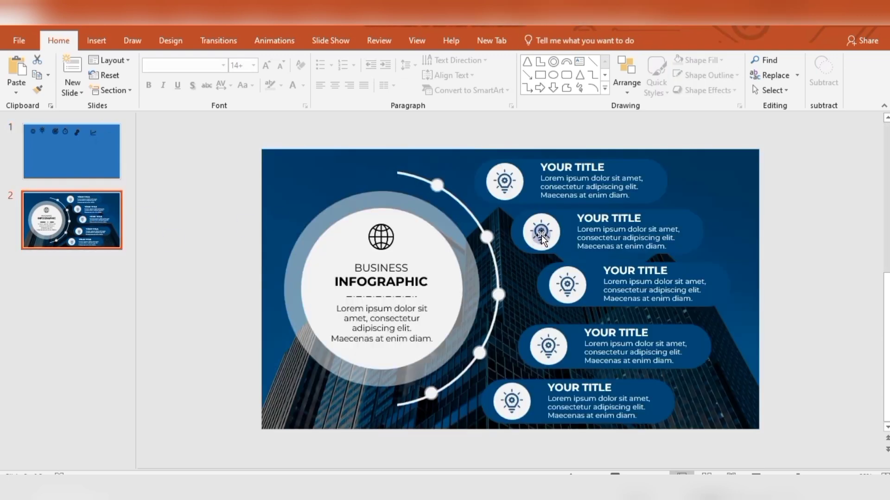
pyautogui.click(542, 235)
pyautogui.click(541, 235)
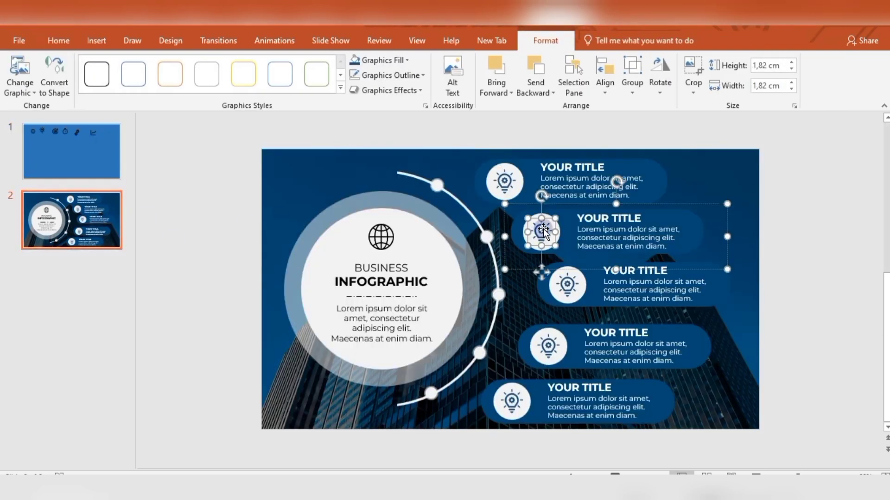
pyautogui.press('Delete')
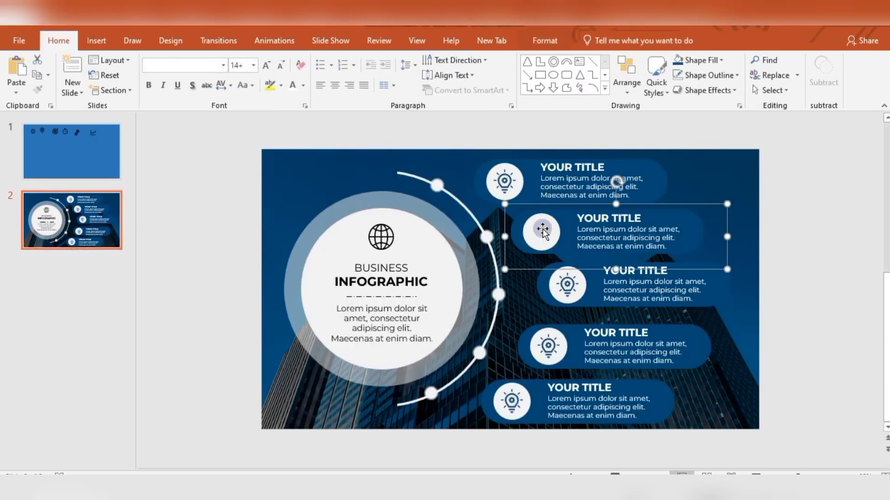
# - Paste the target icon in dark blue into the second circle, then select the third item's lightbulb
pyautogui.hotkey('ctrl', 'v')
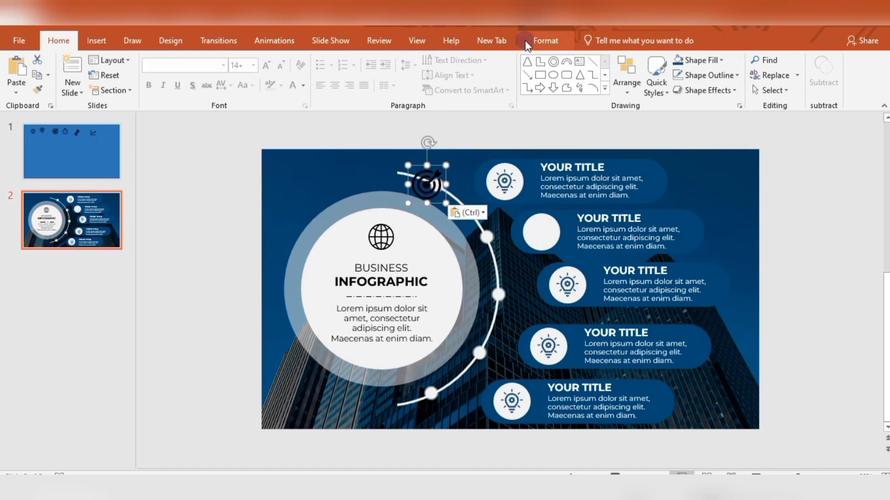
pyautogui.click(539, 41)
pyautogui.click(406, 61)
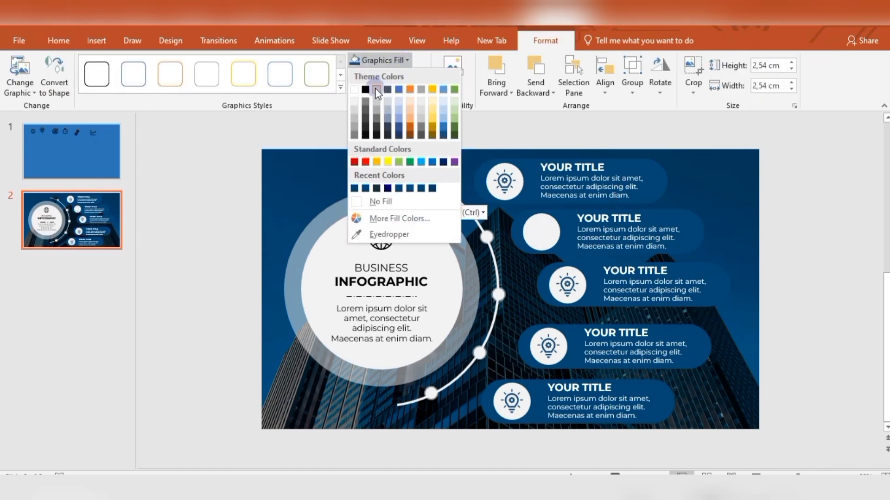
pyautogui.click(443, 162)
pyautogui.moveTo(435, 176); pyautogui.dragTo(541, 232)
pyautogui.click(566, 289)
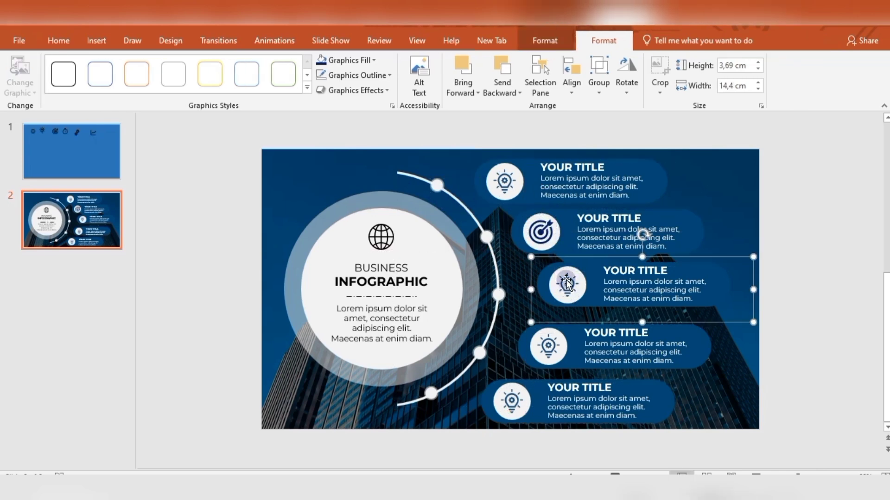
pyautogui.click(566, 284)
# - Bring the stopwatch icon over from slide 1, colour it dark blue, and place it in the third circle
pyautogui.click(278, 228)
pyautogui.click(105, 153)
pyautogui.click(476, 185)
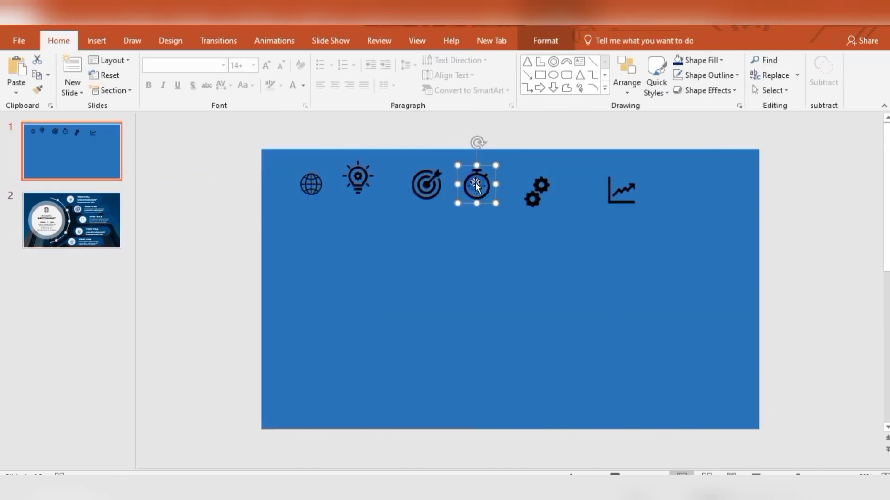
pyautogui.click(128, 230)
pyautogui.hotkey('ctrl', 'v')
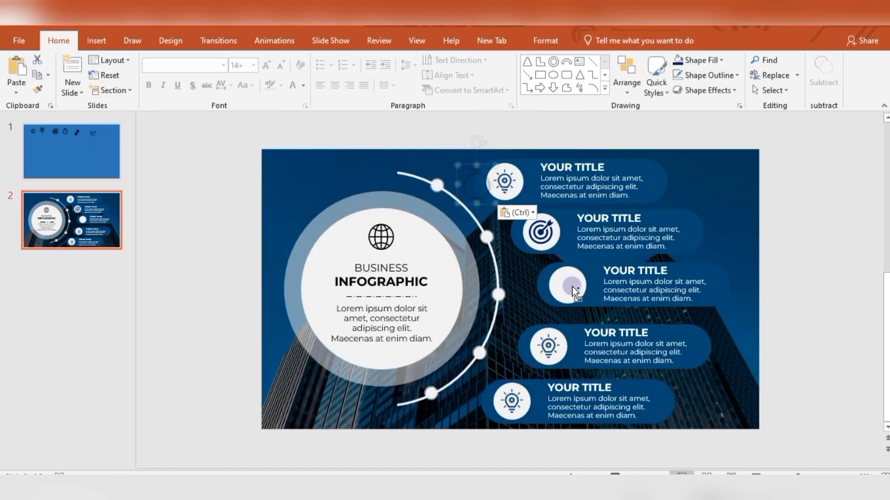
pyautogui.moveTo(474, 185); pyautogui.dragTo(426, 244)
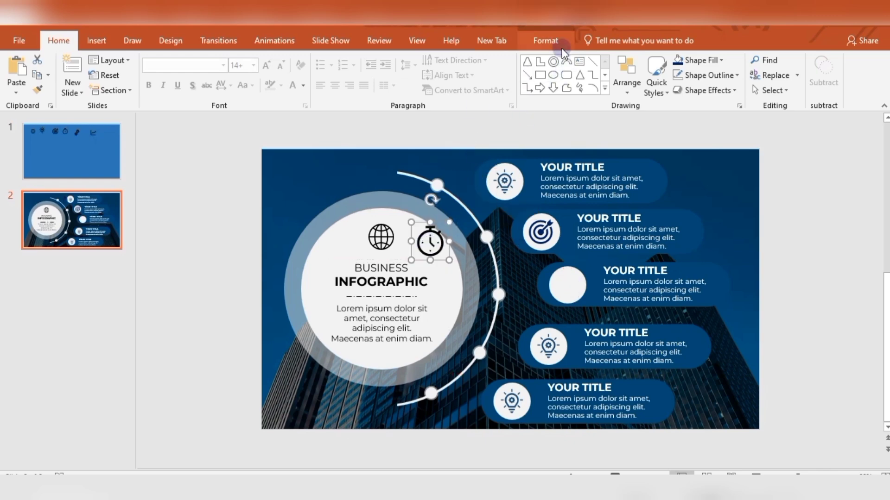
pyautogui.click(546, 40)
pyautogui.click(394, 60)
pyautogui.click(443, 163)
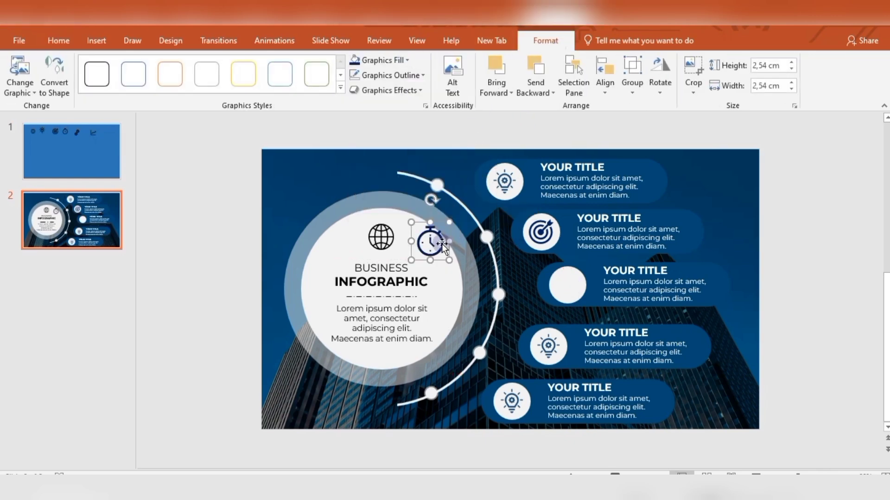
pyautogui.moveTo(432, 241); pyautogui.dragTo(581, 282)
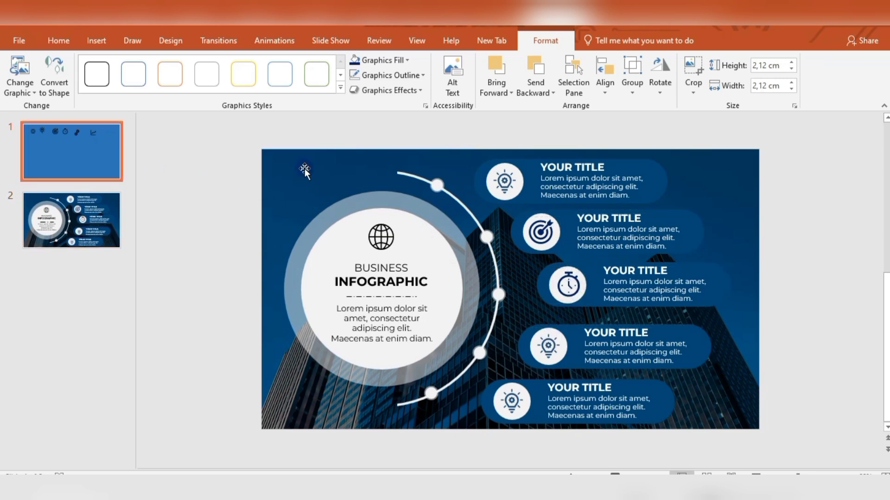
# - Replace the fourth item's lightbulb with the gears icon, coloured dark blue and fitted inside its circle
pyautogui.click(116, 163)
pyautogui.doubleClick(532, 198)
pyautogui.click(127, 235)
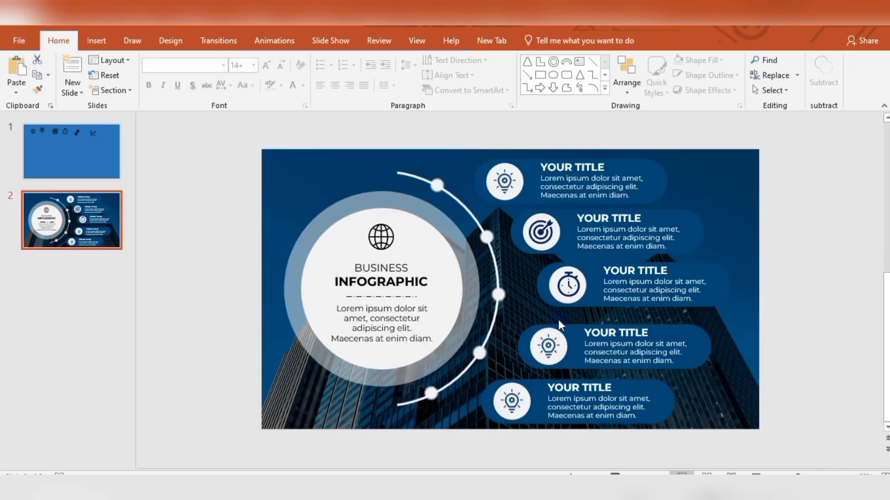
pyautogui.click(552, 344)
pyautogui.click(549, 346)
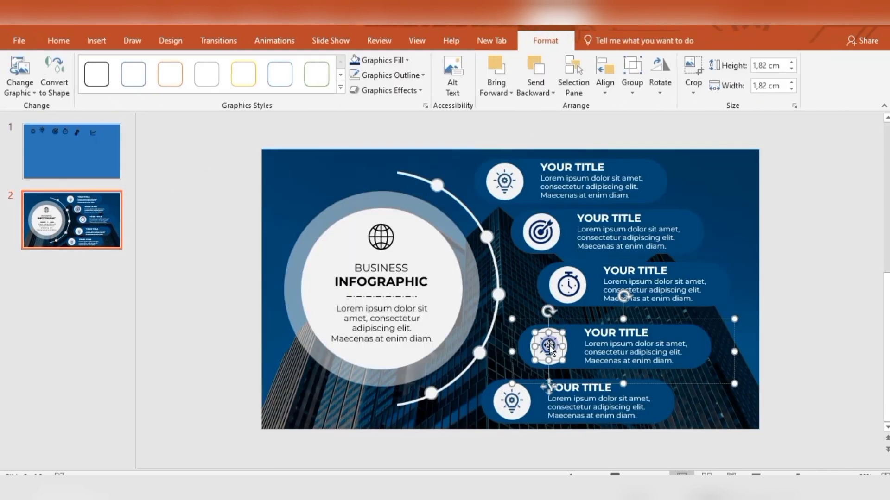
pyautogui.press('Delete')
pyautogui.hotkey('ctrl', 'v')
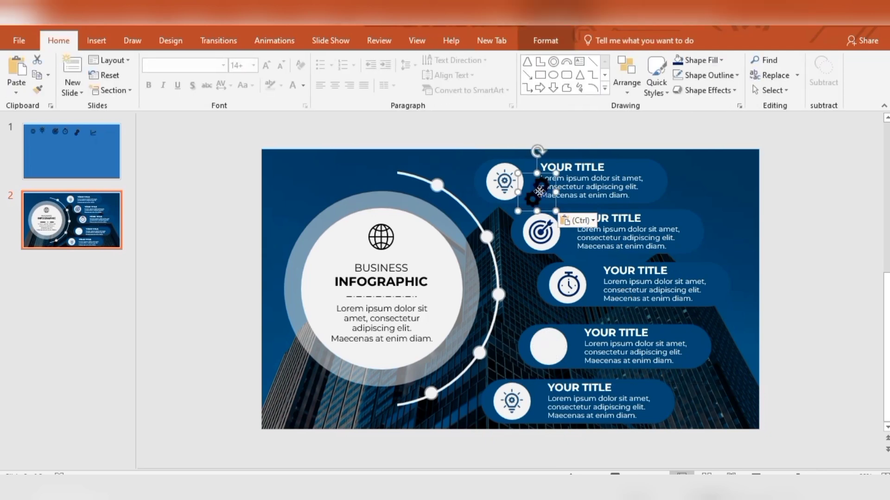
pyautogui.moveTo(539, 193); pyautogui.dragTo(549, 345)
pyautogui.click(565, 40)
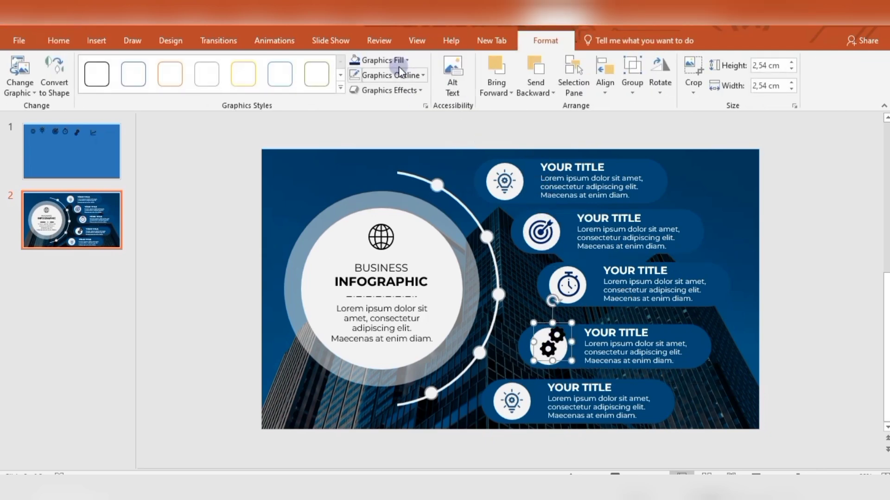
pyautogui.click(399, 70)
pyautogui.click(440, 160)
pyautogui.moveTo(565, 356)
pyautogui.mouseDown()
pyautogui.moveTo(557, 350)
pyautogui.moveTo(563, 360)
pyautogui.mouseUp()
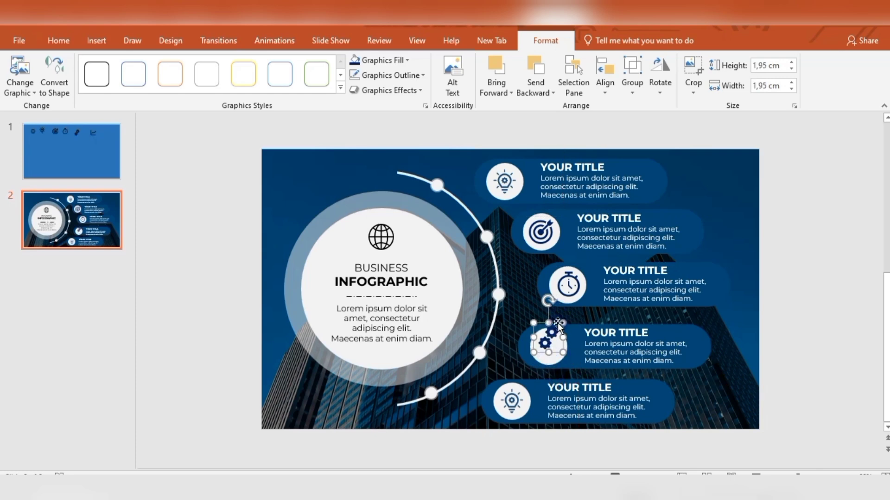
pyautogui.moveTo(558, 324); pyautogui.dragTo(561, 328)
# - Check the top lightbulb's fill colour, then pick the chart icon from the spare-icons slide
pyautogui.click(507, 180)
pyautogui.click(506, 181)
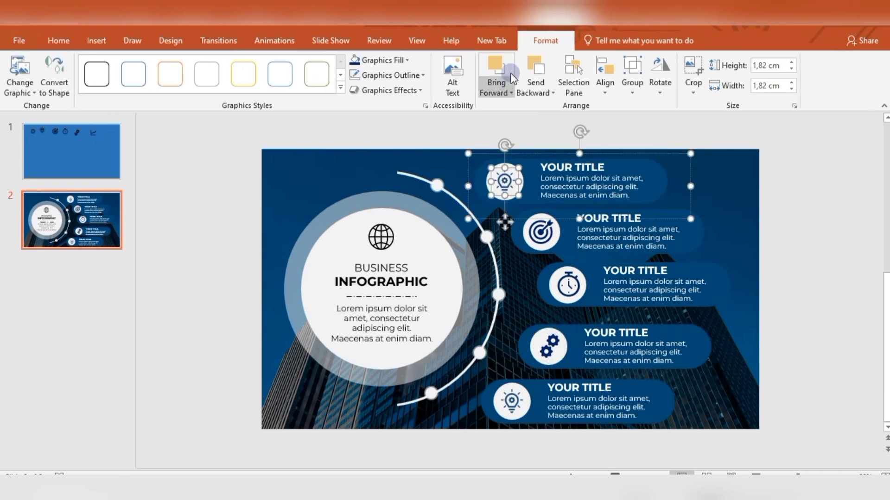
pyautogui.click(407, 60)
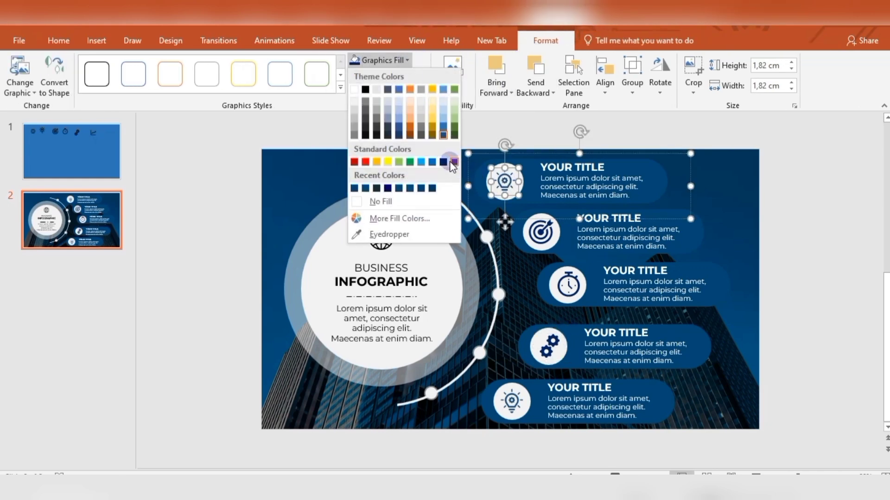
pyautogui.click(72, 150)
pyautogui.click(616, 197)
pyautogui.scroll(-1, 206, 274)
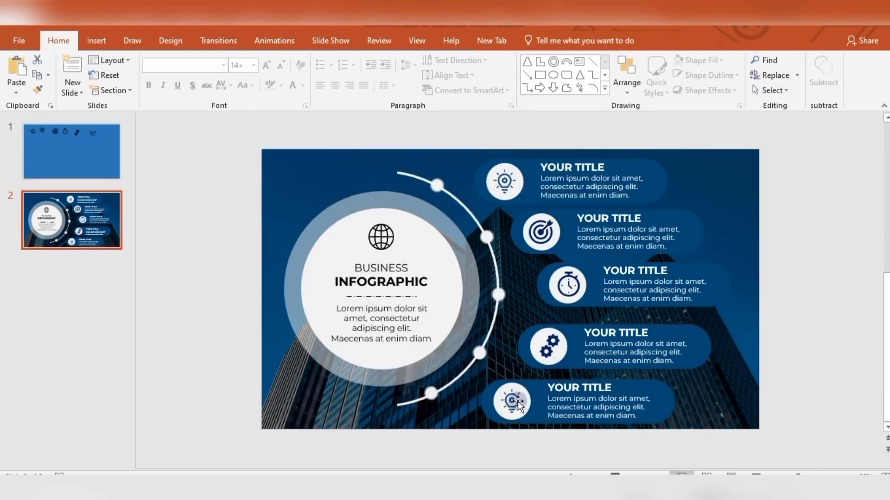
# - Paste the chart icon, colour it dark blue, and place it in the bottom item's circle
pyautogui.click(511, 401)
pyautogui.press('Escape')
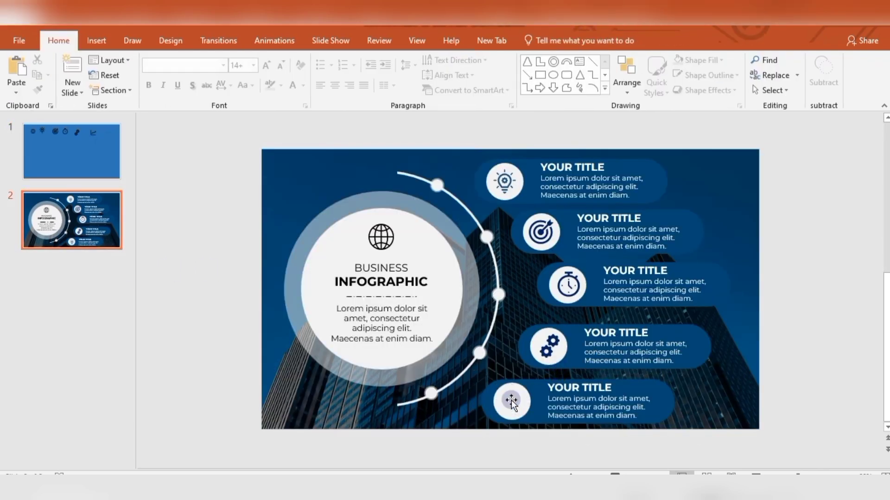
pyautogui.hotkey('ctrl', 'v')
pyautogui.moveTo(630, 176); pyautogui.dragTo(452, 294)
pyautogui.click(545, 40)
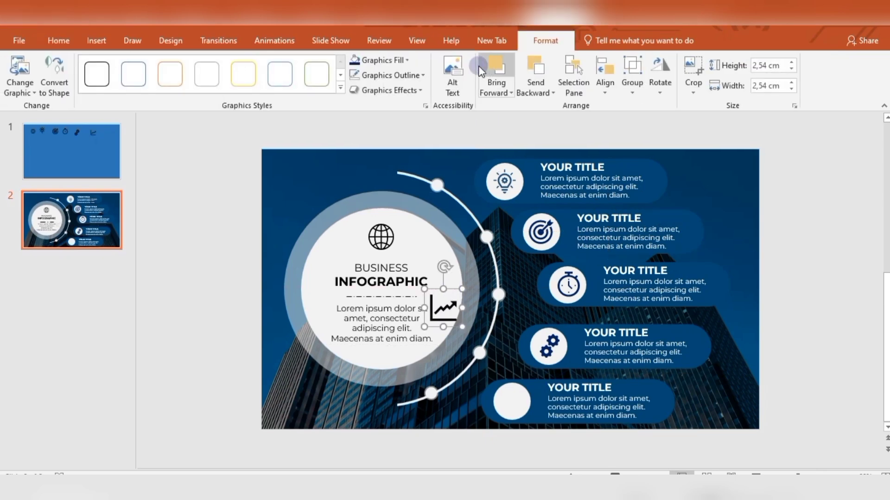
pyautogui.click(406, 60)
pyautogui.click(444, 162)
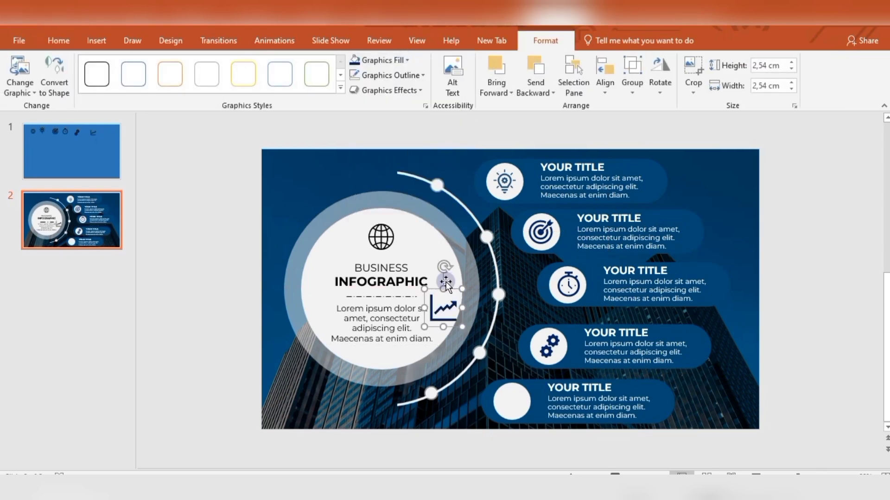
pyautogui.moveTo(446, 313); pyautogui.dragTo(515, 444)
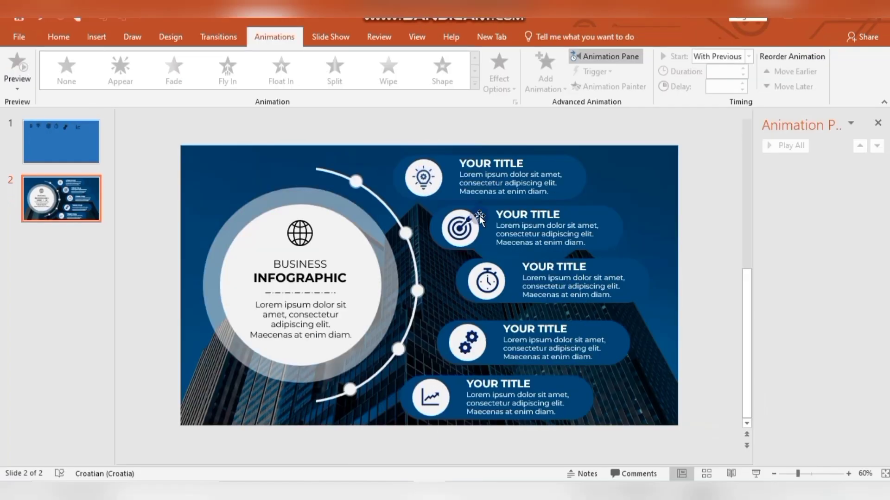
# - Group the second item's target icon with its YOUR TITLE text
pyautogui.click(461, 228)
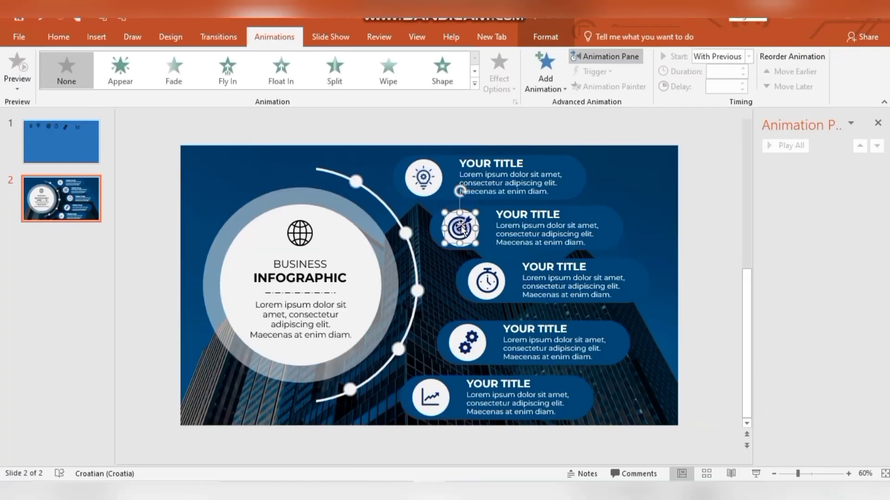
pyautogui.click(585, 212)
pyautogui.rightClick(586, 202)
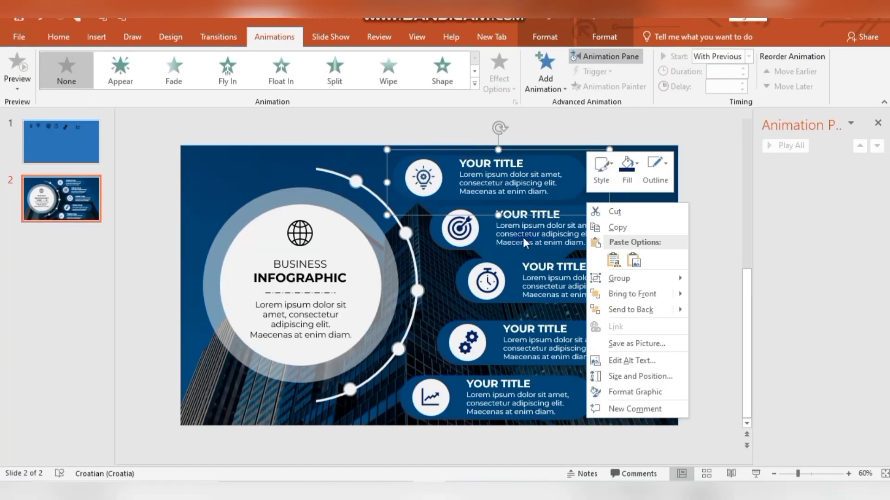
pyautogui.click(460, 231)
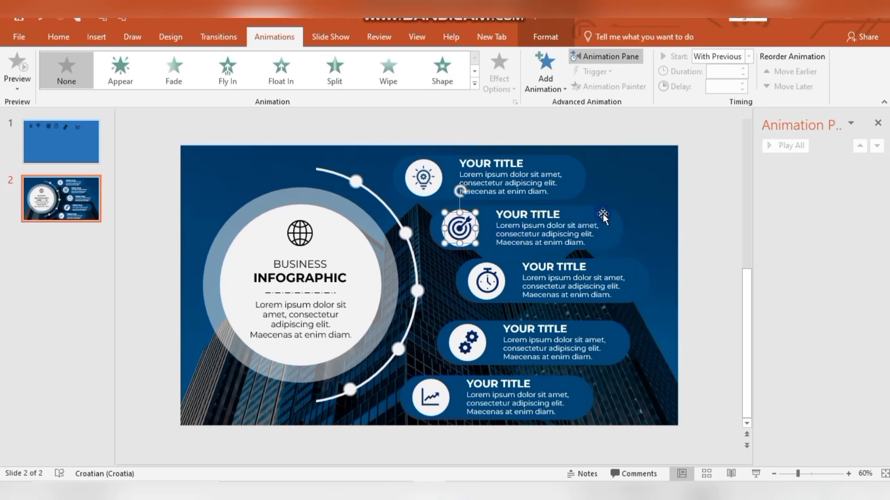
pyautogui.keyDown('shift'); pyautogui.click(602, 214); pyautogui.keyUp('shift')
pyautogui.rightClick(602, 213)
pyautogui.moveTo(652, 290)
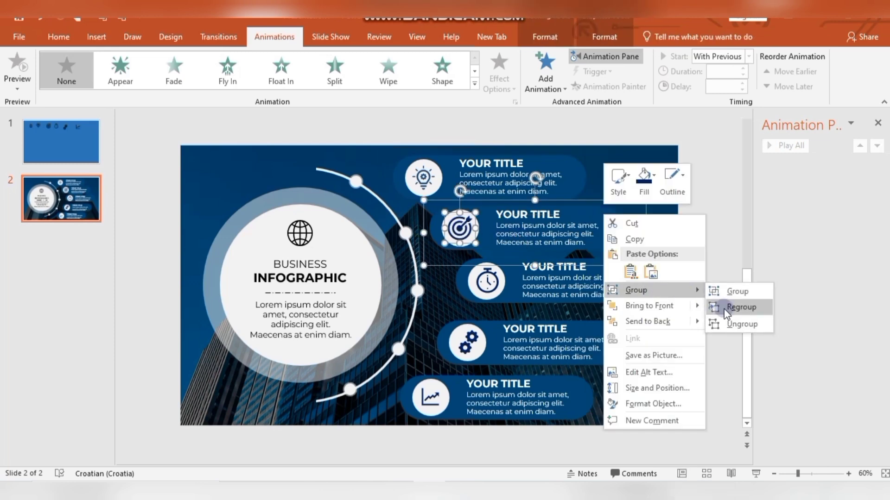
pyautogui.click(737, 291)
# - Group the stopwatch icon with the third item's title text
pyautogui.click(486, 281)
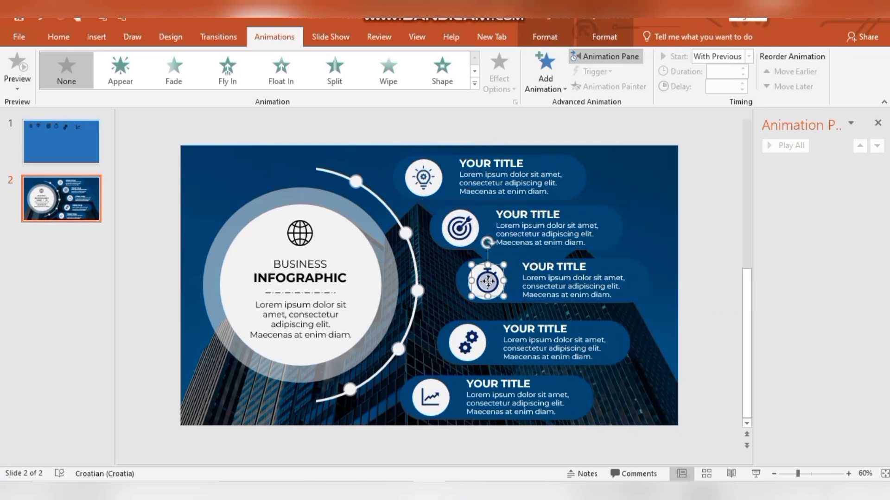
pyautogui.keyDown('shift'); pyautogui.click(612, 263); pyautogui.keyUp('shift')
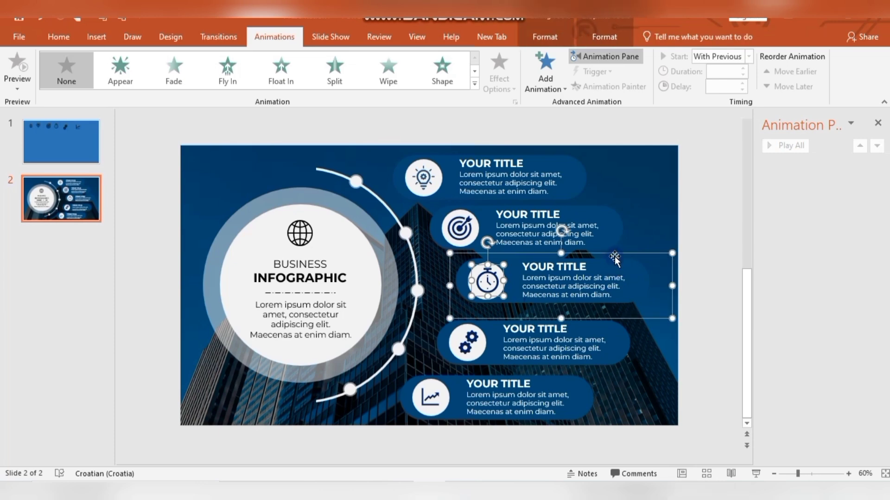
pyautogui.rightClick(615, 257)
pyautogui.press('Escape')
pyautogui.keyDown('shift'); pyautogui.click(622, 265); pyautogui.keyUp('shift')
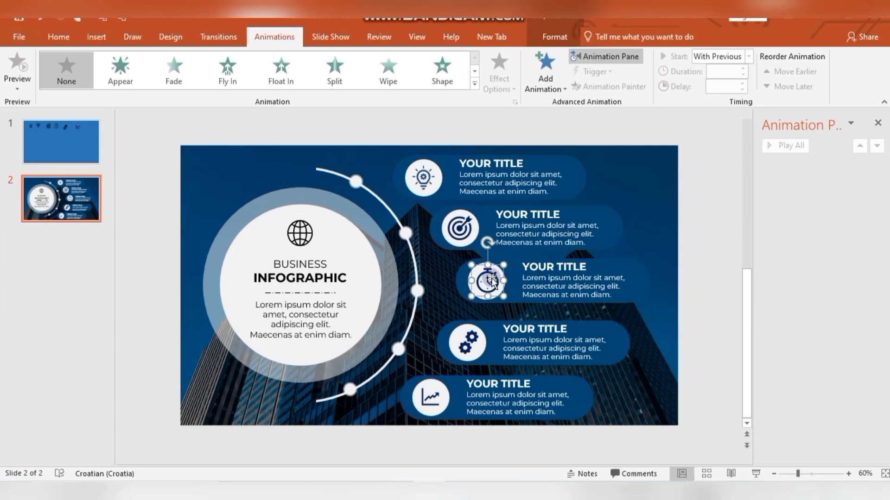
pyautogui.keyDown('shift'); pyautogui.click(623, 265); pyautogui.keyUp('shift')
pyautogui.rightClick(629, 255)
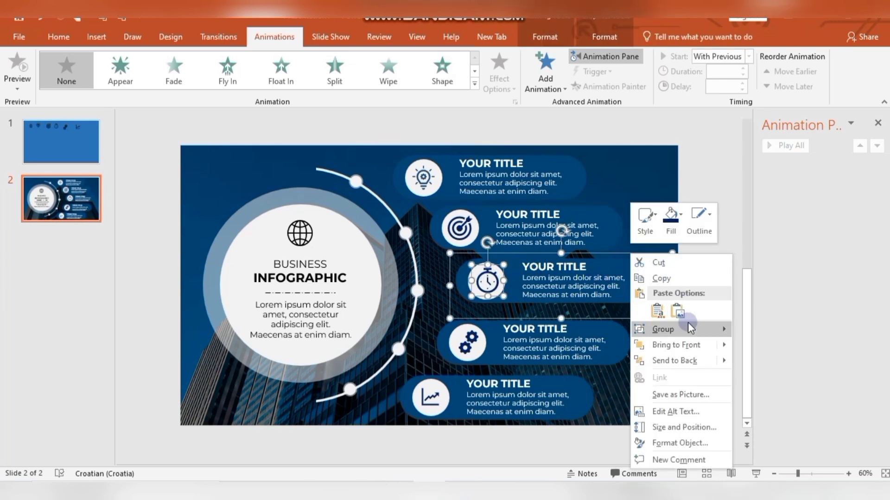
pyautogui.moveTo(690, 328)
pyautogui.click(763, 327)
# - Group the gear icon with the fourth item's title text
pyautogui.click(468, 342)
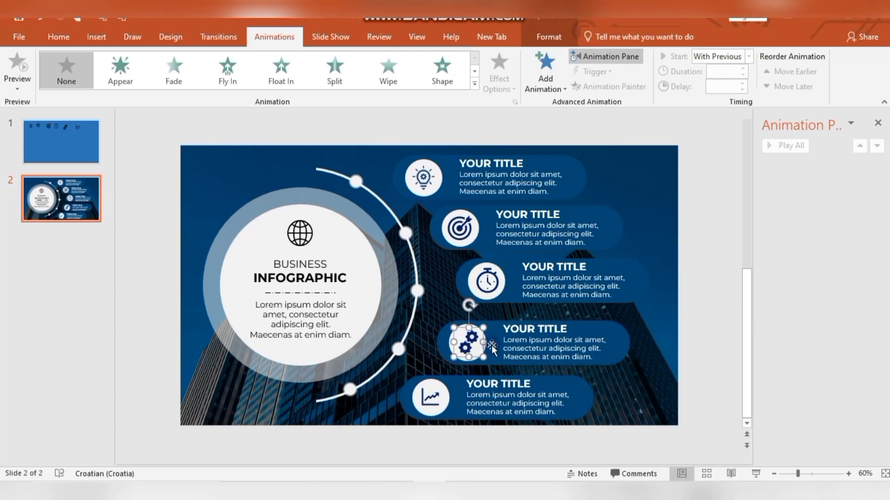
pyautogui.keyDown('shift'); pyautogui.click(599, 326); pyautogui.keyUp('shift')
pyautogui.rightClick(607, 315)
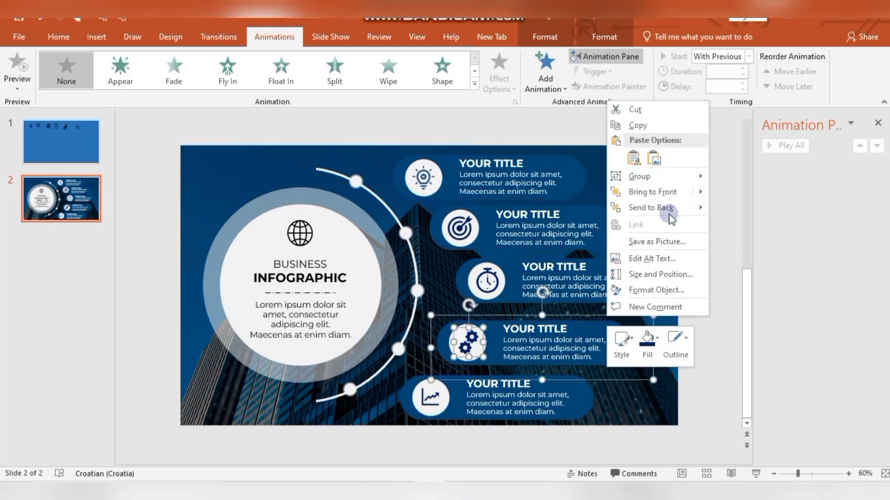
pyautogui.moveTo(670, 177)
pyautogui.click(731, 177)
# - Group the chart icon with the bottom item's title text, then deselect everything
pyautogui.click(431, 397)
pyautogui.keyDown('shift'); pyautogui.click(573, 386); pyautogui.keyUp('shift')
pyautogui.rightClick(574, 386)
pyautogui.click(577, 368)
pyautogui.click(433, 396)
pyautogui.keyDown('shift'); pyautogui.click(570, 389); pyautogui.keyUp('shift')
pyautogui.rightClick(615, 386)
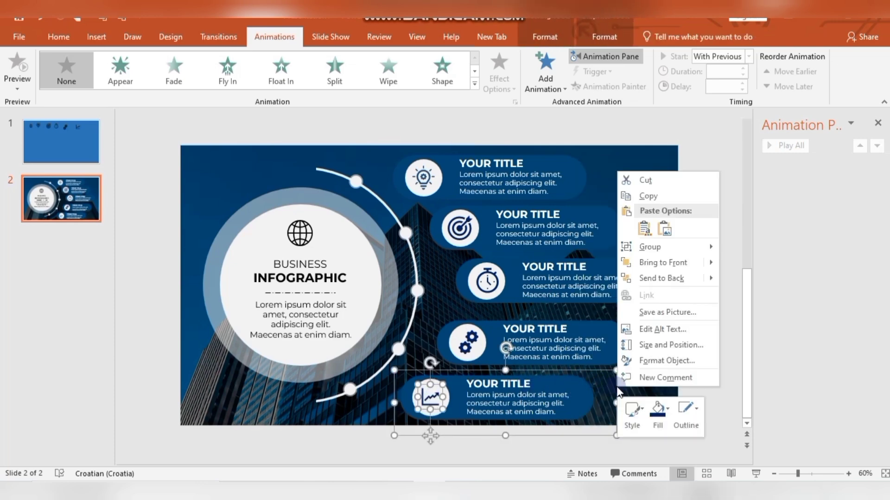
pyautogui.moveTo(670, 247)
pyautogui.click(751, 250)
pyautogui.click(777, 243)
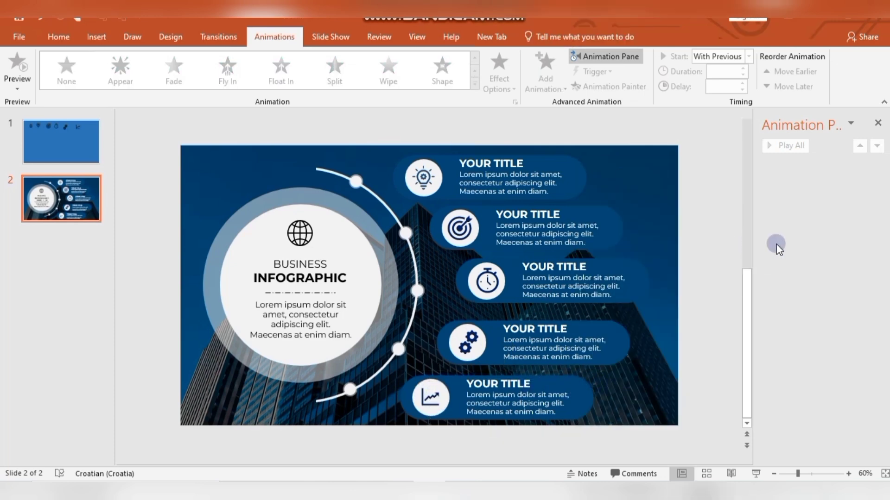
# - Give the top item a Fly In from Left animation, With Previous, lasting 2 seconds
pyautogui.click(555, 185)
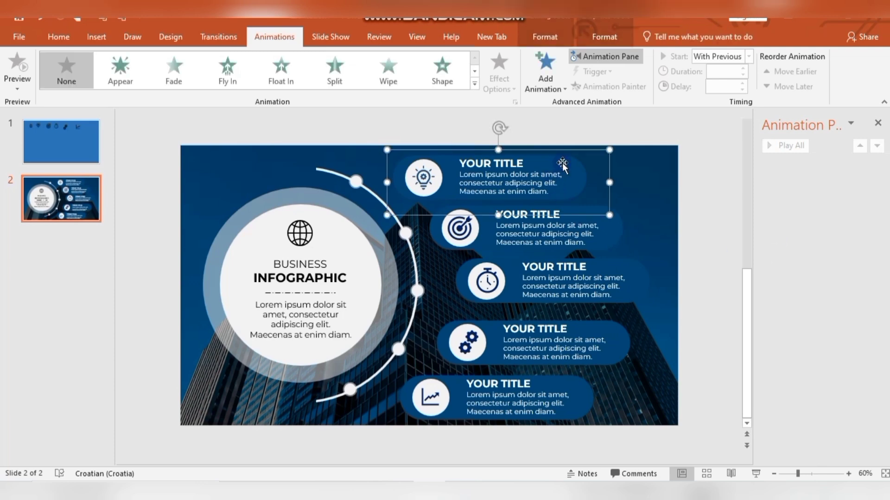
pyautogui.click(232, 76)
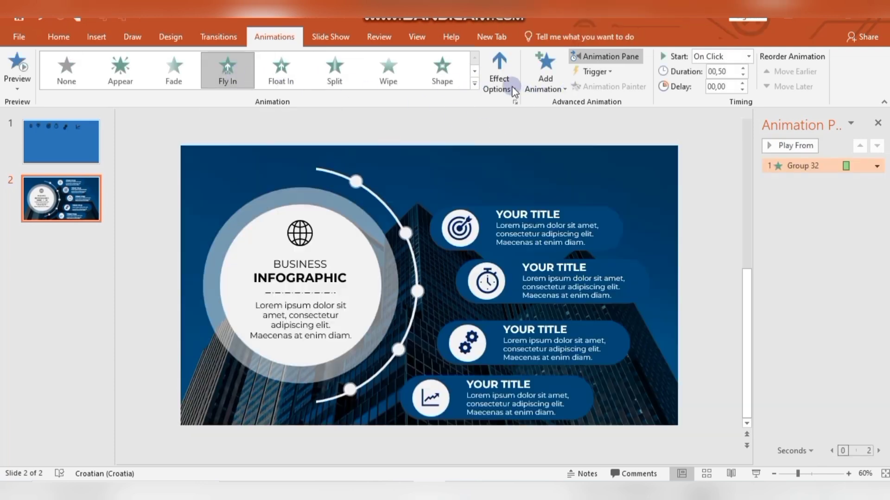
pyautogui.click(513, 90)
pyautogui.click(526, 181)
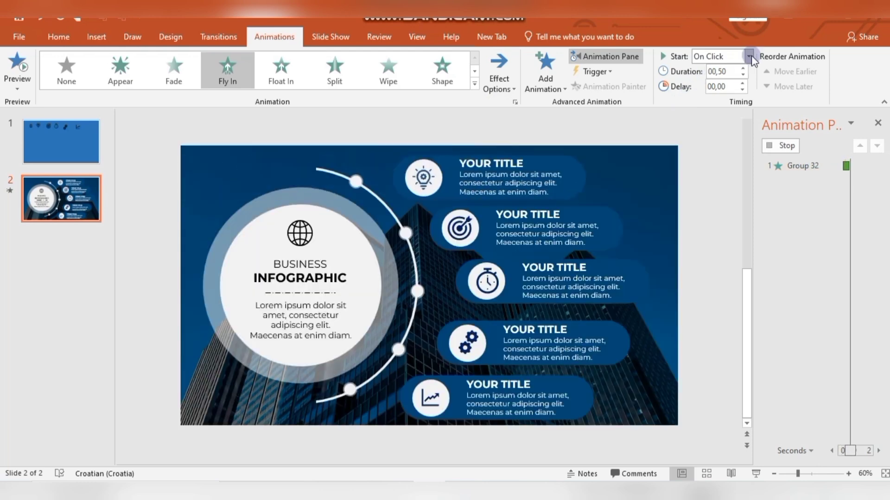
pyautogui.click(749, 56)
pyautogui.click(739, 81)
pyautogui.click(744, 68)
pyautogui.click(744, 67)
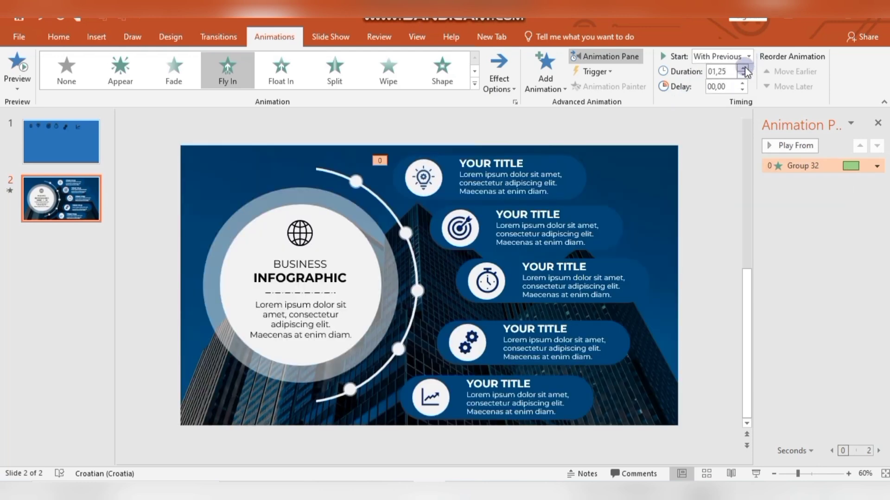
pyautogui.click(744, 67)
pyautogui.click(744, 68)
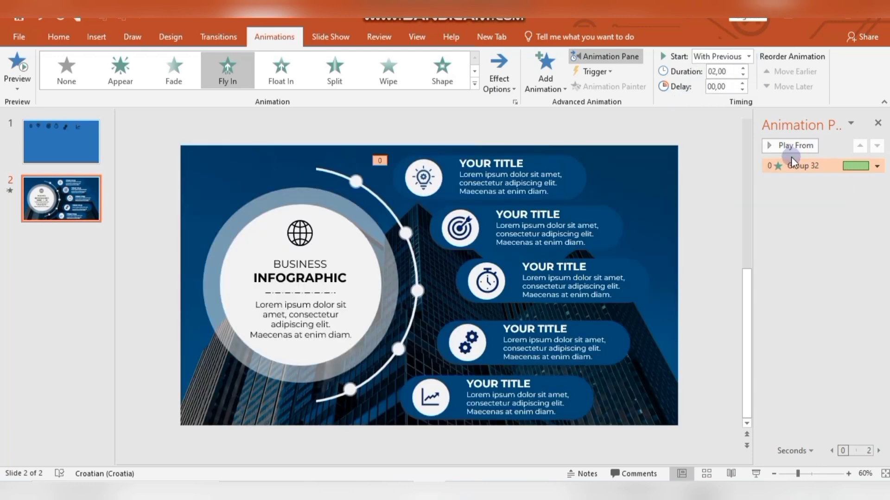
# - Add a 1.6-second bounce end in the Fly In effect options
pyautogui.click(876, 166)
pyautogui.click(812, 227)
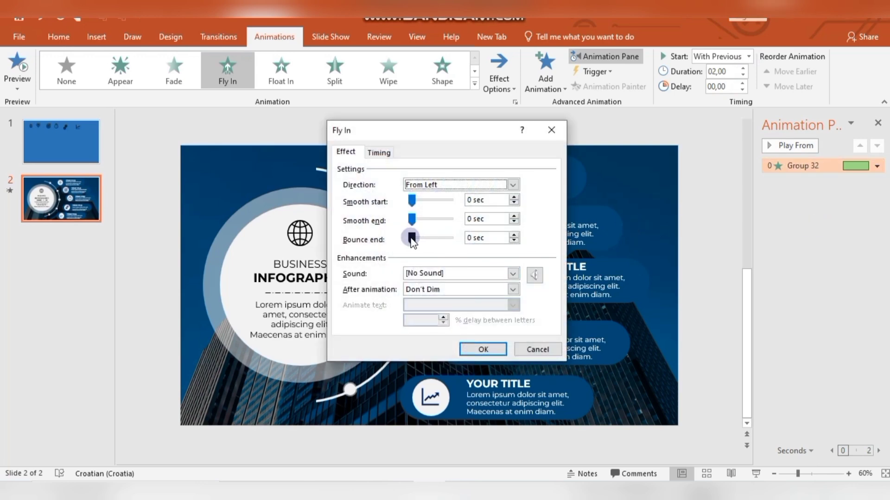
pyautogui.moveTo(410, 238); pyautogui.dragTo(437, 244)
pyautogui.click(501, 240)
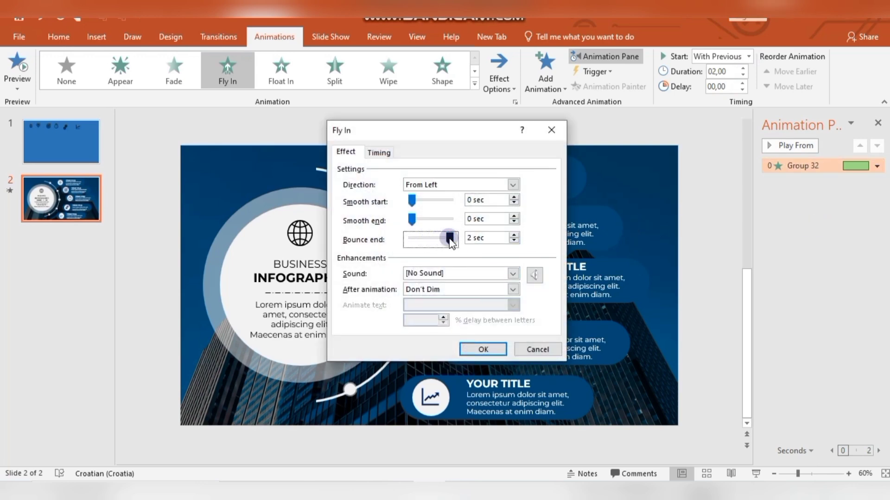
pyautogui.click(513, 241)
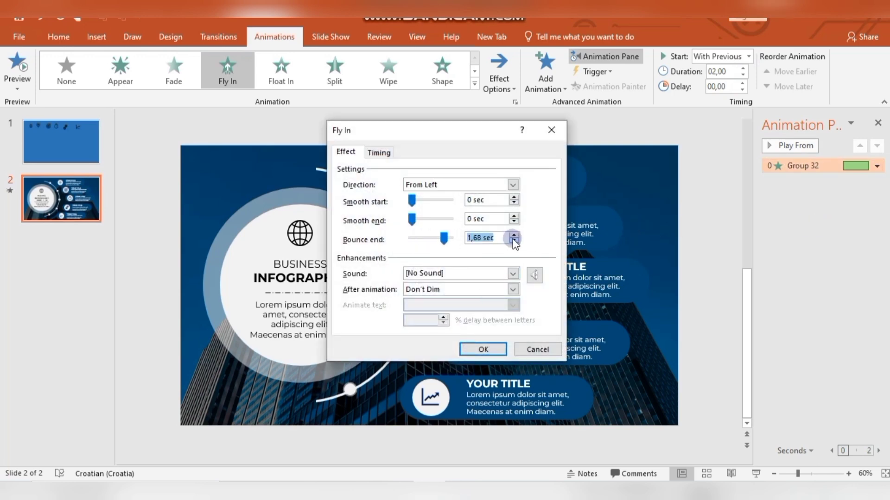
pyautogui.doubleClick(514, 241)
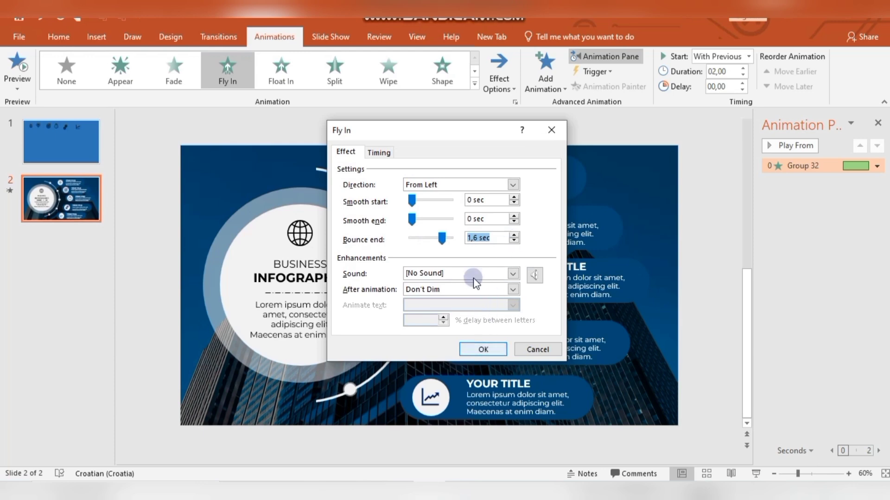
pyautogui.click(483, 351)
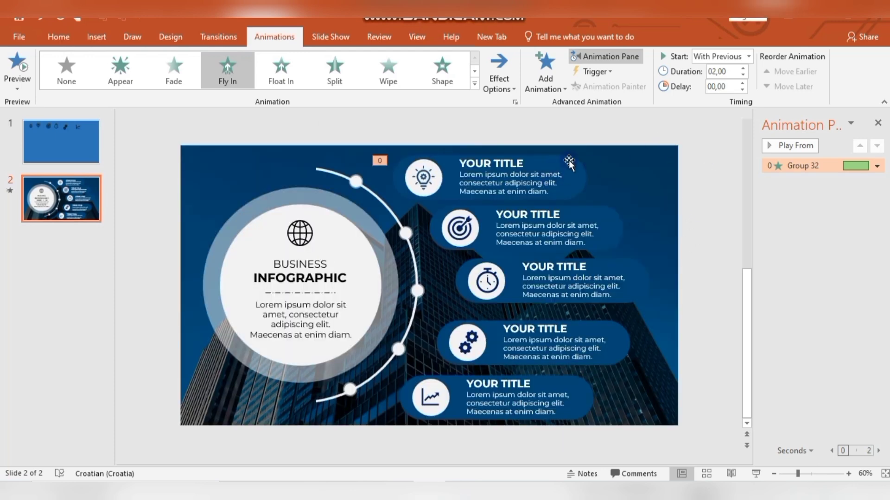
# - Paint the fly-in animation onto the second and stopwatch items, raising the stopwatch item's delay
pyautogui.click(569, 160)
pyautogui.click(618, 88)
pyautogui.click(602, 229)
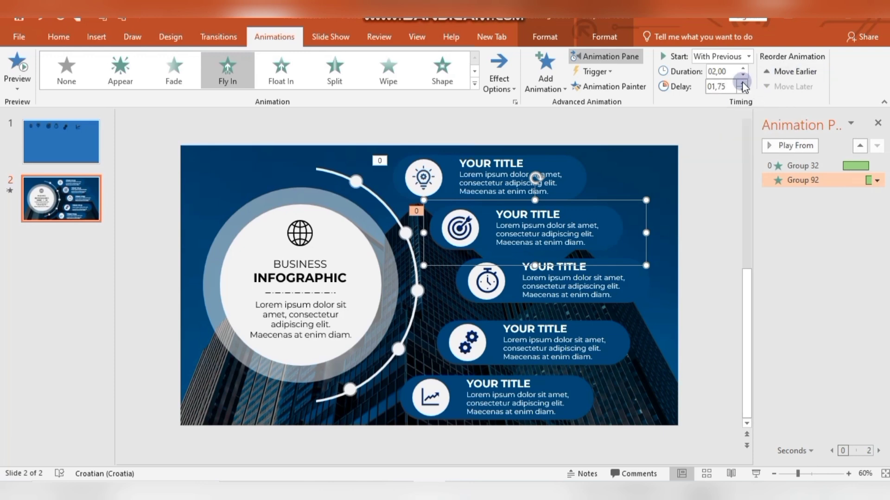
pyautogui.click(635, 87)
pyautogui.click(622, 281)
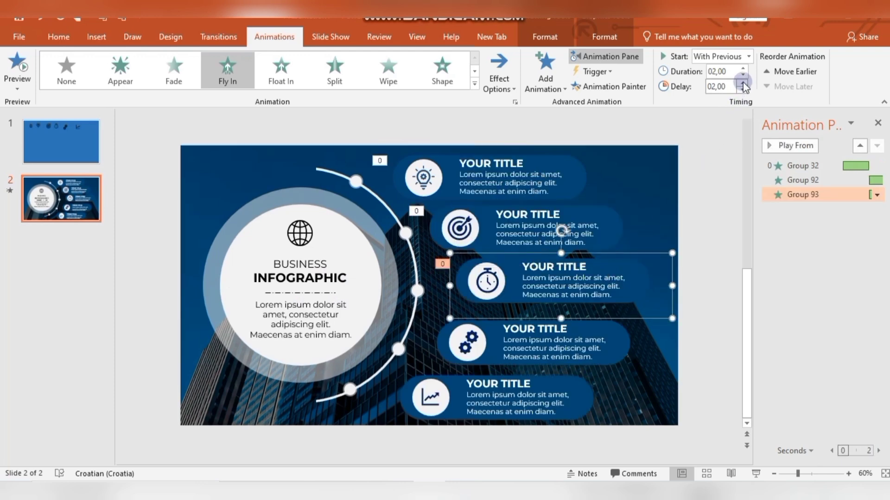
pyautogui.click(743, 84)
# - Paint the animation onto the gear and chart items, raising the gear delay to 6 seconds and the chart's higher
pyautogui.click(624, 86)
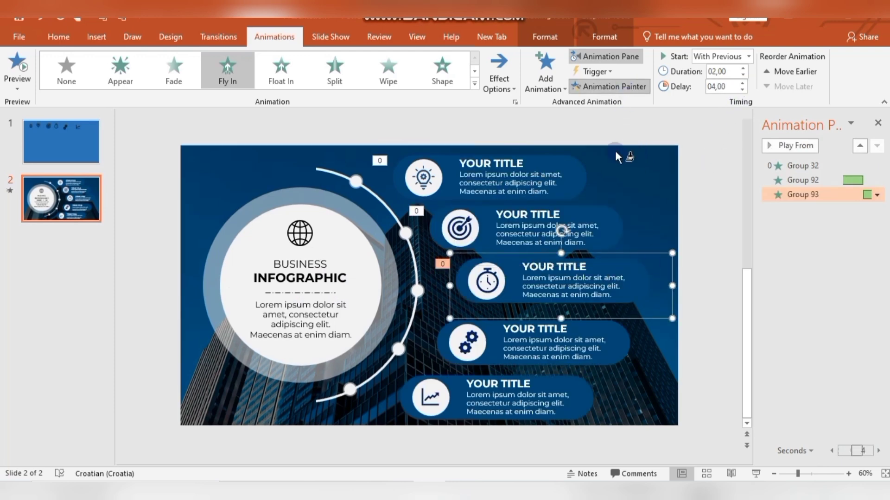
pyautogui.click(586, 338)
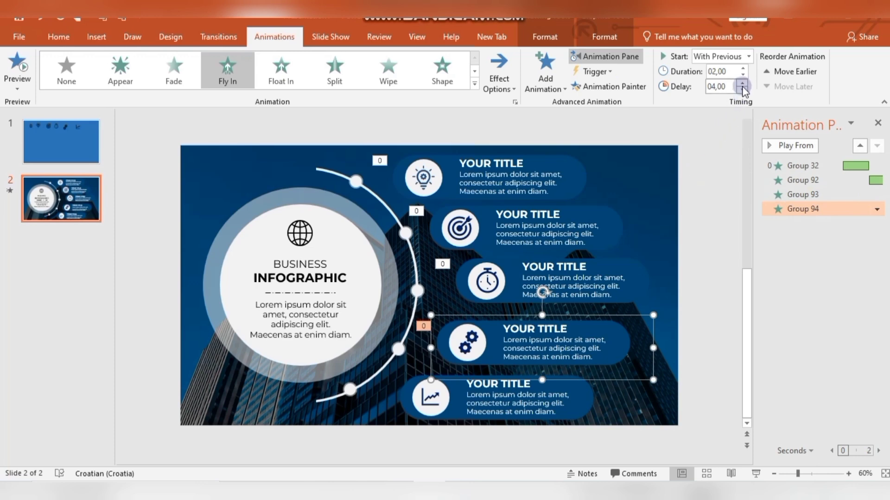
pyautogui.click(743, 84)
pyautogui.click(743, 84)
pyautogui.click(743, 83)
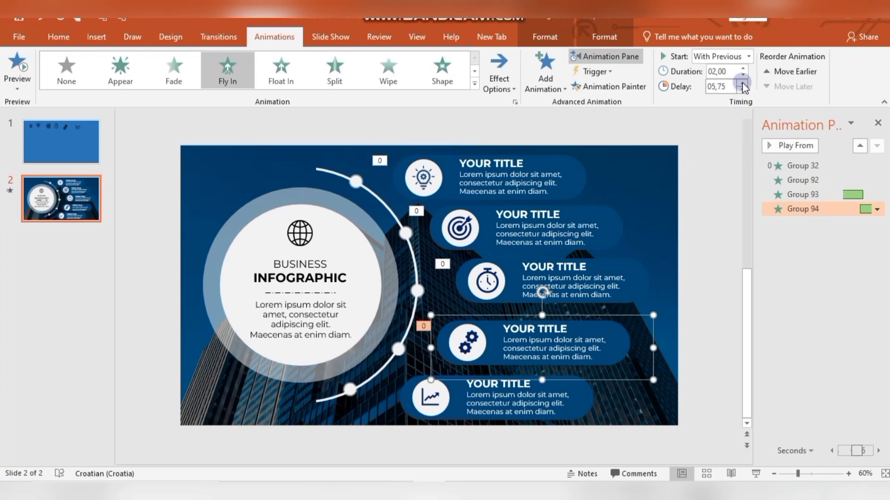
pyautogui.click(743, 84)
pyautogui.click(742, 84)
pyautogui.click(621, 86)
pyautogui.click(554, 406)
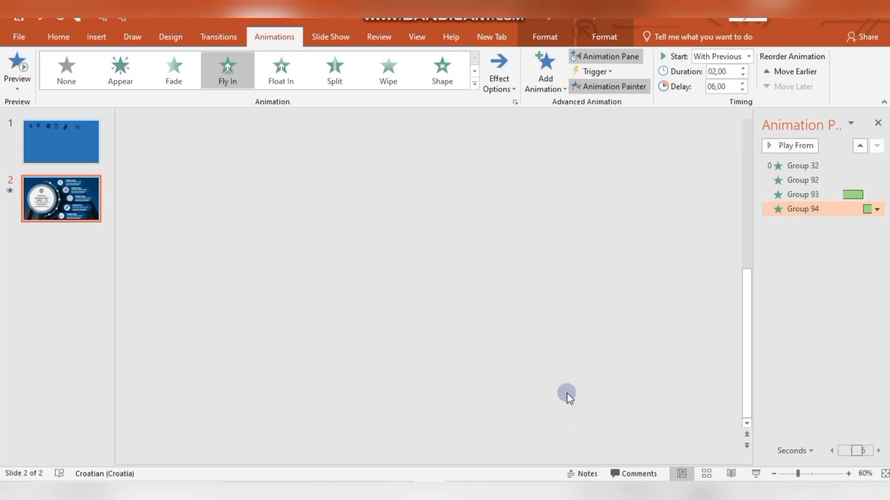
pyautogui.click(743, 84)
pyautogui.click(743, 84)
pyautogui.click(743, 85)
pyautogui.click(743, 84)
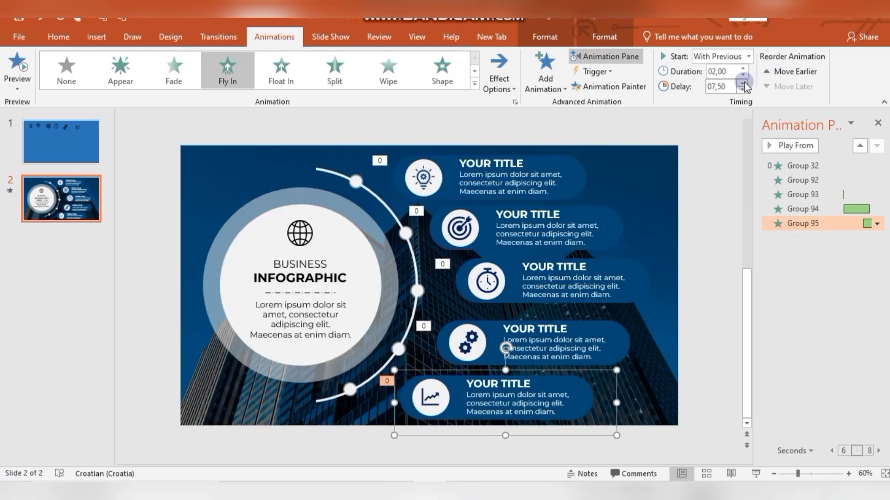
pyautogui.click(744, 84)
# - Close the Animation Pane and deselect the chart item group
pyautogui.click(879, 124)
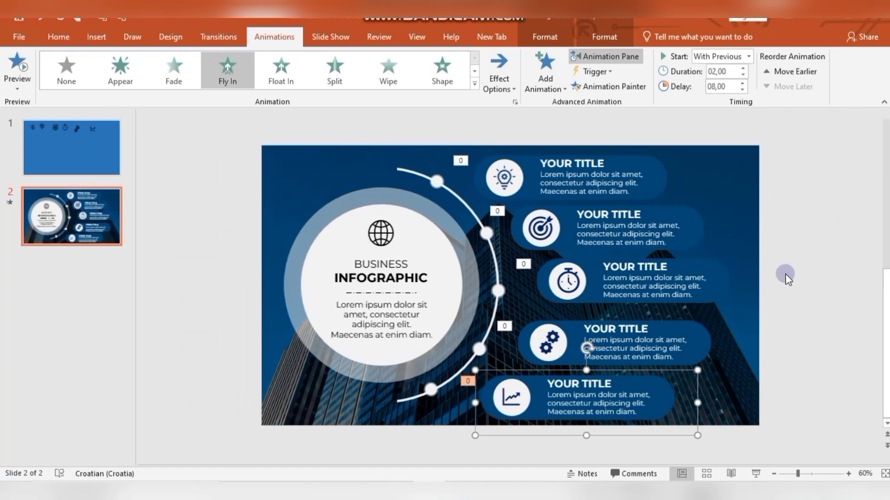
pyautogui.click(784, 278)
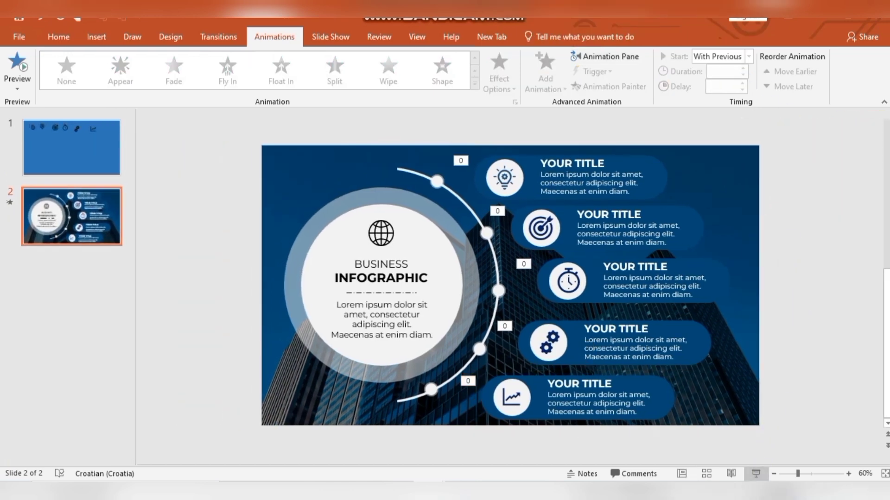